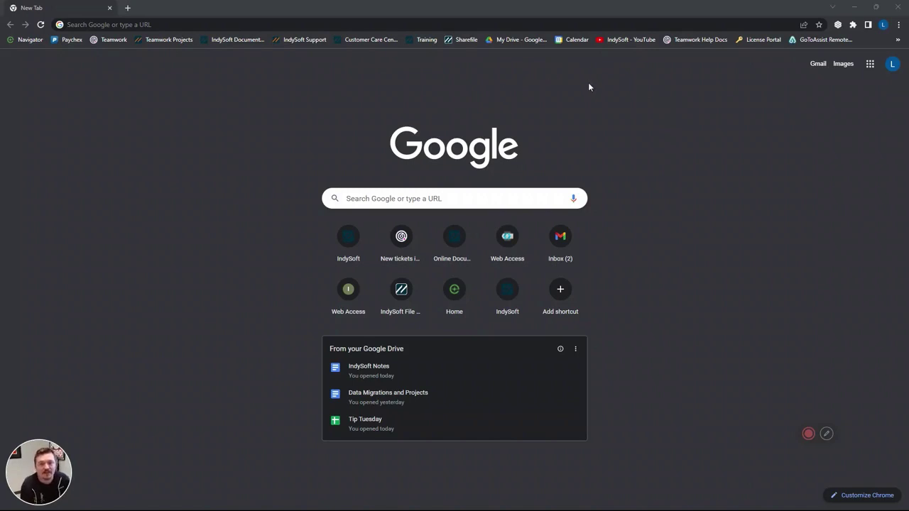
Load portal.indysoft.com in Chrome and open its licensed Products list at version 13.0.15.
click(558, 25)
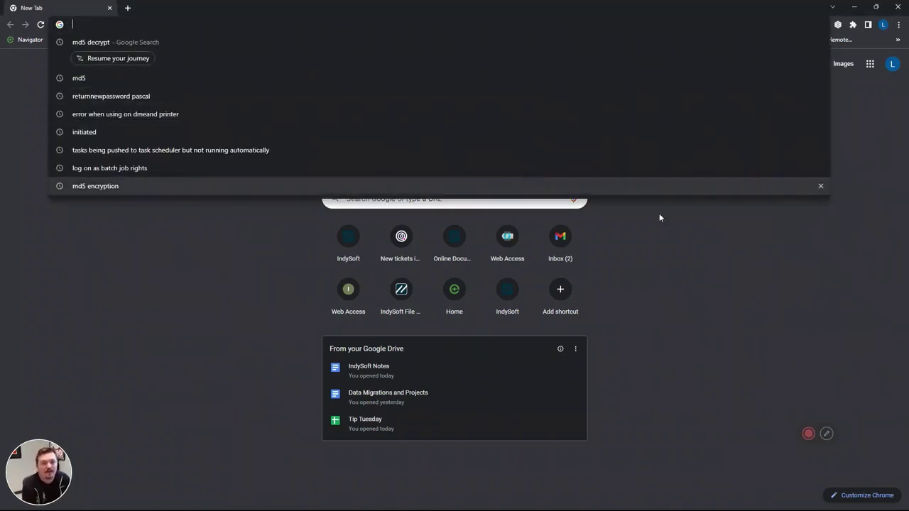
click(703, 249)
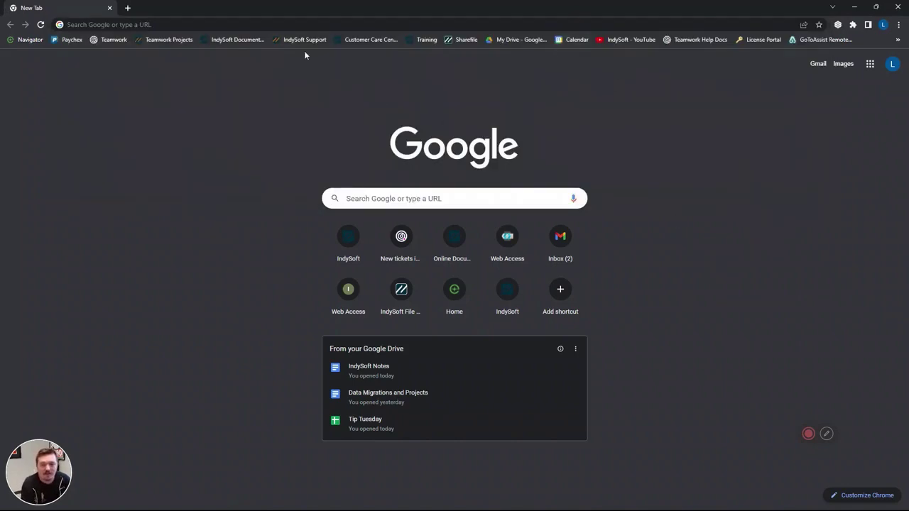
key(ctrl+l)
text(port)
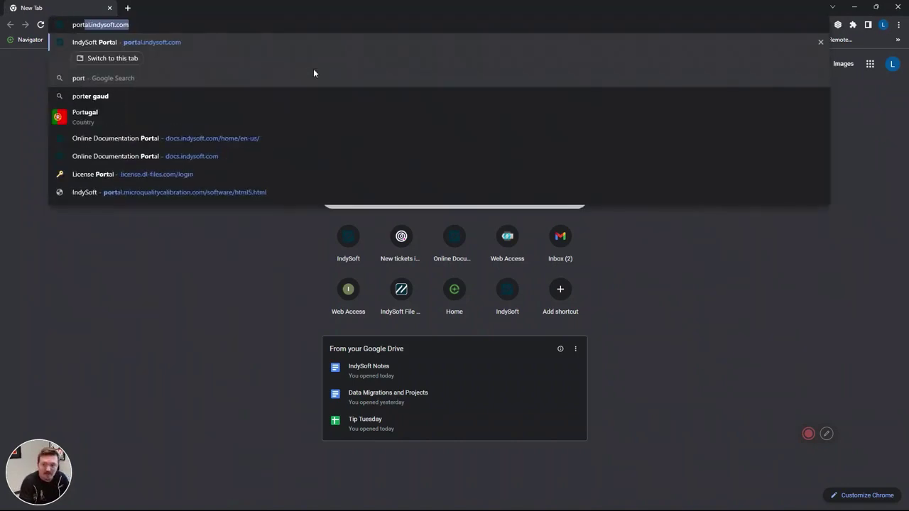
key(Return)
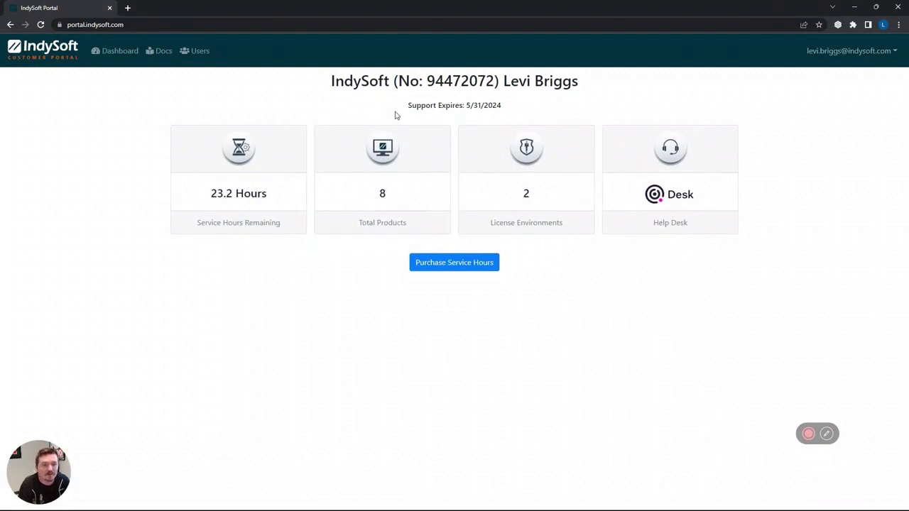
click(401, 191)
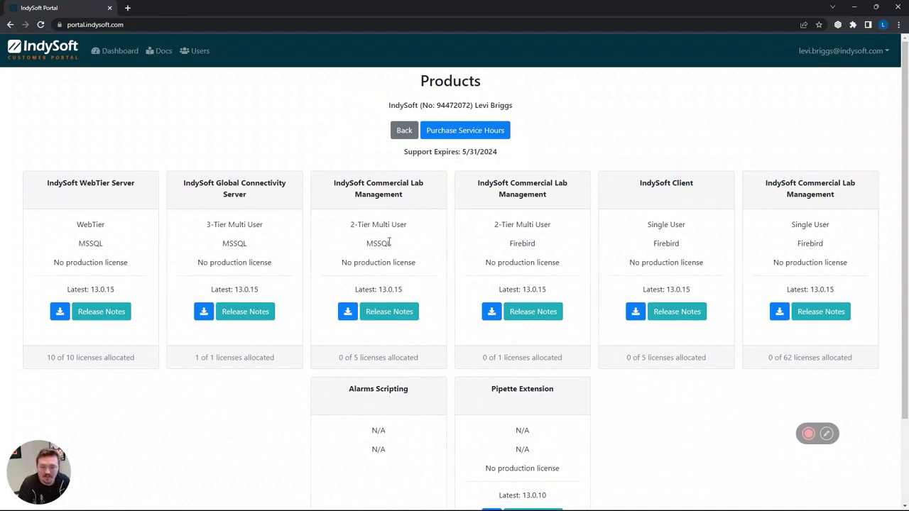
Start downloading the 64bit exe client installer from the MSSQL Commercial Lab Management card.
drag(389, 243, 366, 244)
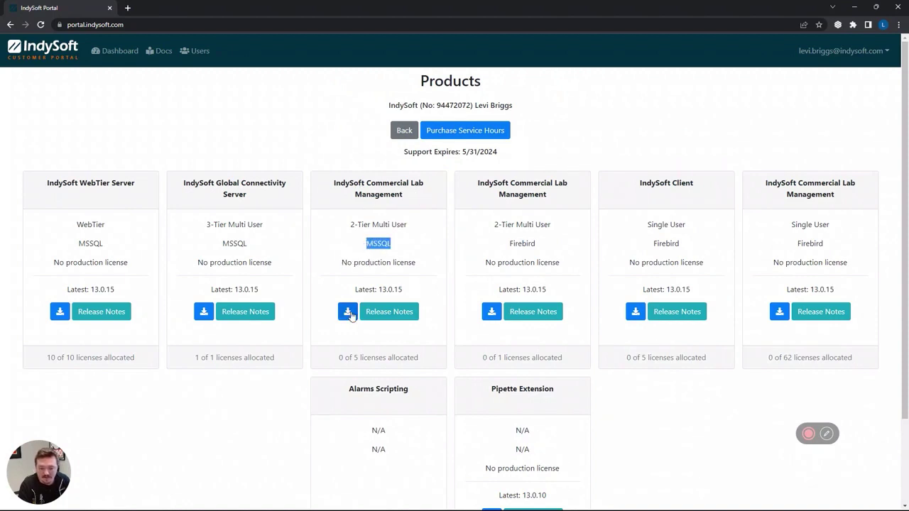
click(347, 308)
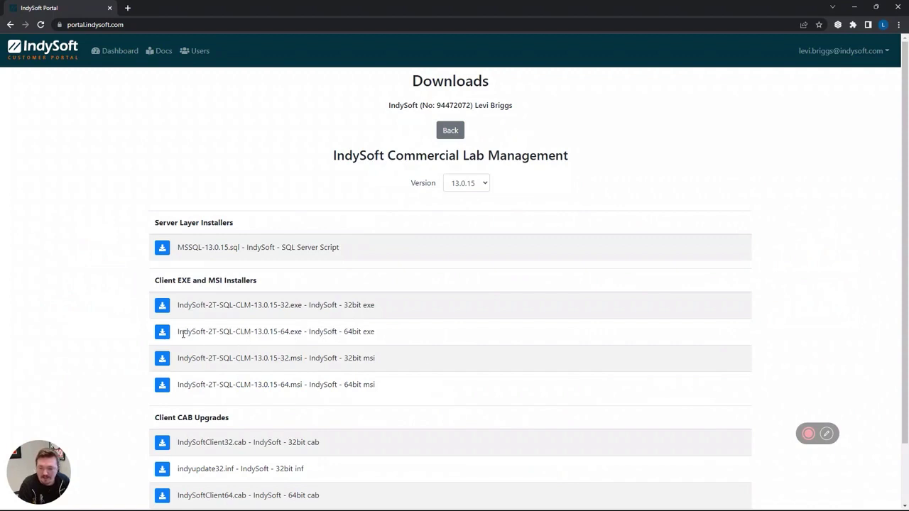
click(162, 332)
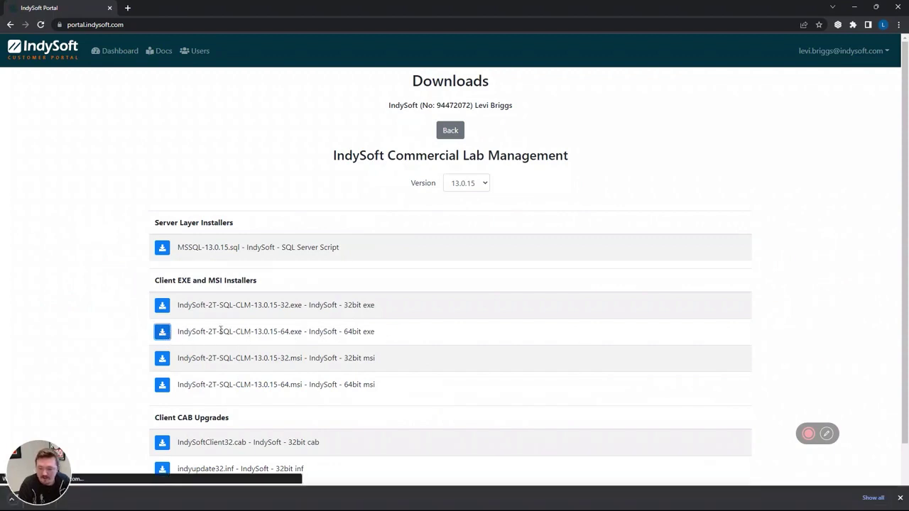
Review the installer list and bring up the Downloads folder showing the partial .crdownload file.
scroll(318, 339, down, 2)
double_click(226, 184)
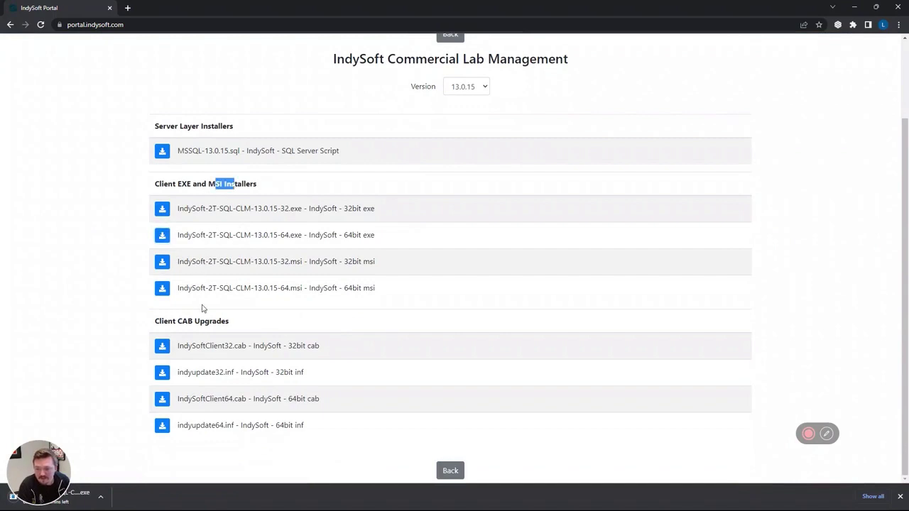
click(177, 321)
drag(176, 321, 203, 321)
click(363, 313)
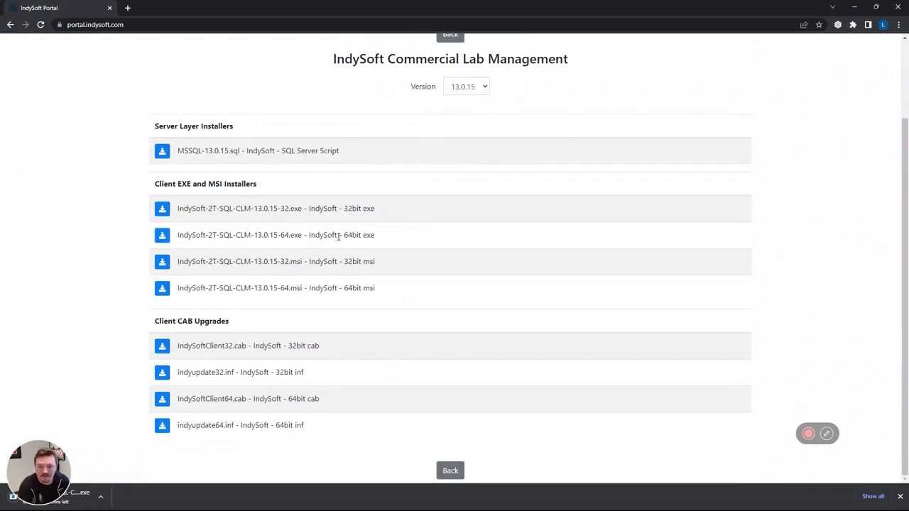
double_click(370, 236)
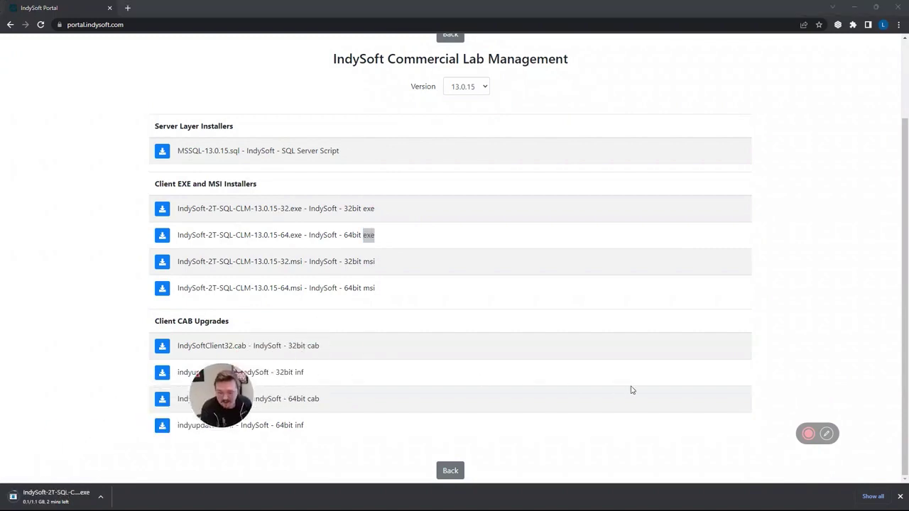
click(808, 434)
click(737, 438)
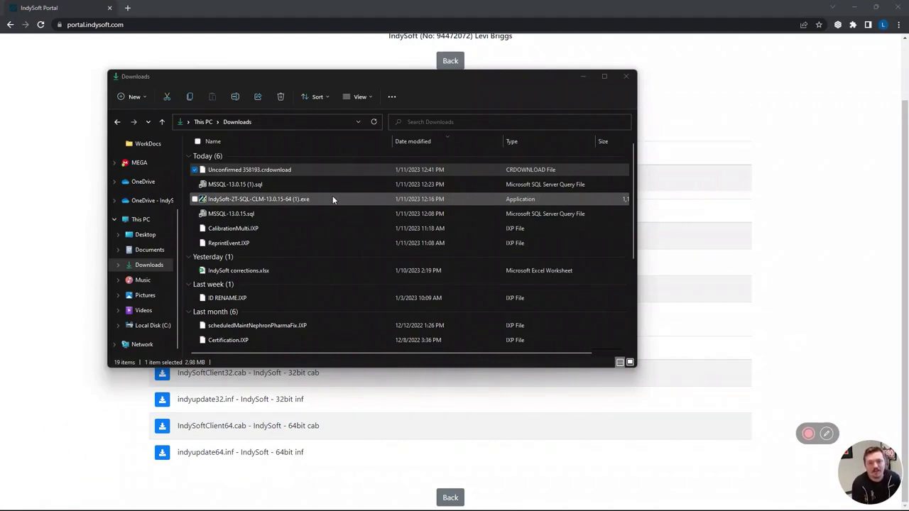
Run IndySoft-2T-SQL-CLM-13.0.15-64 (1).exe from Downloads as administrator.
click(289, 199)
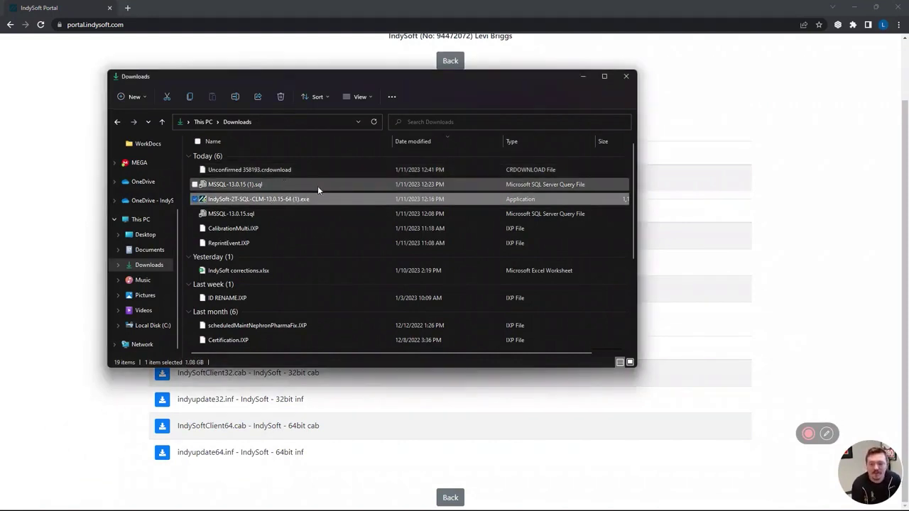
click(255, 184)
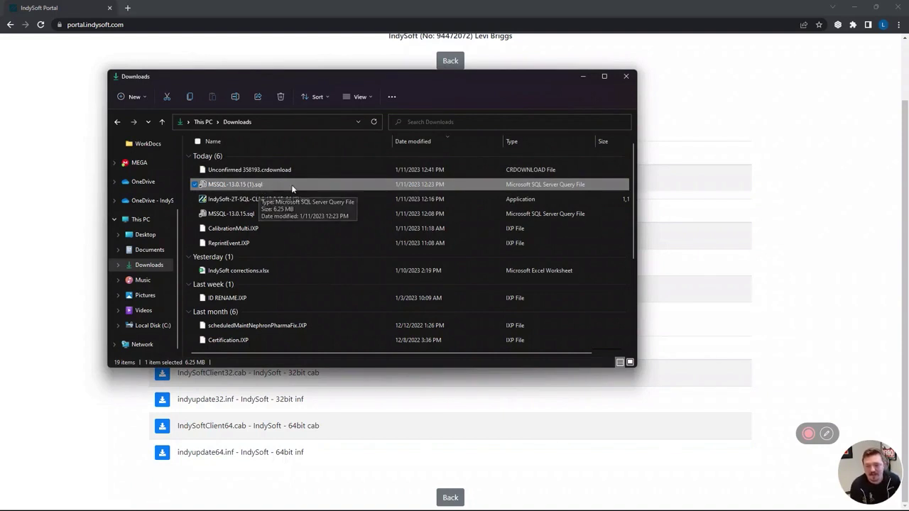
key(Down)
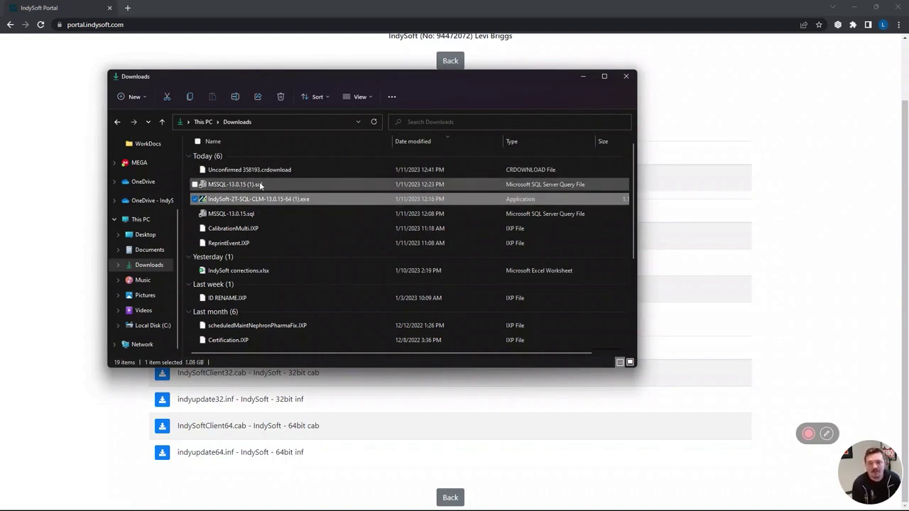
click(260, 183)
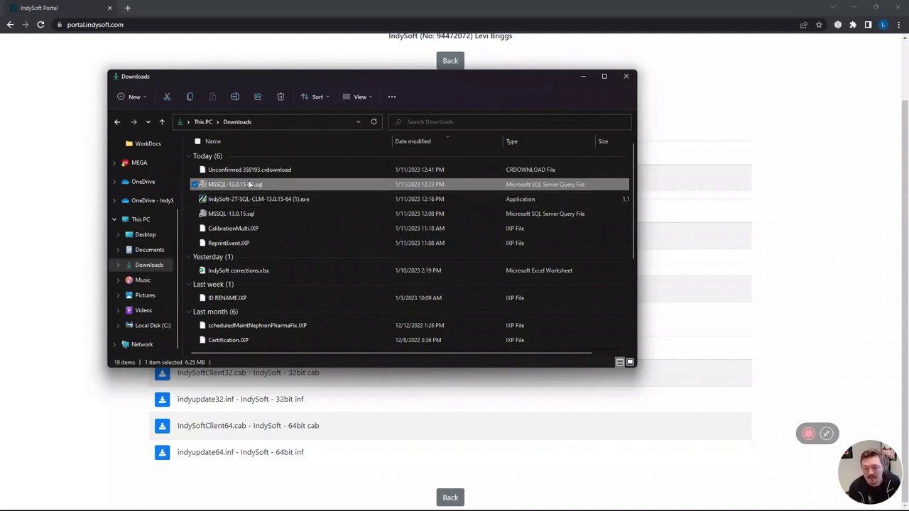
click(264, 200)
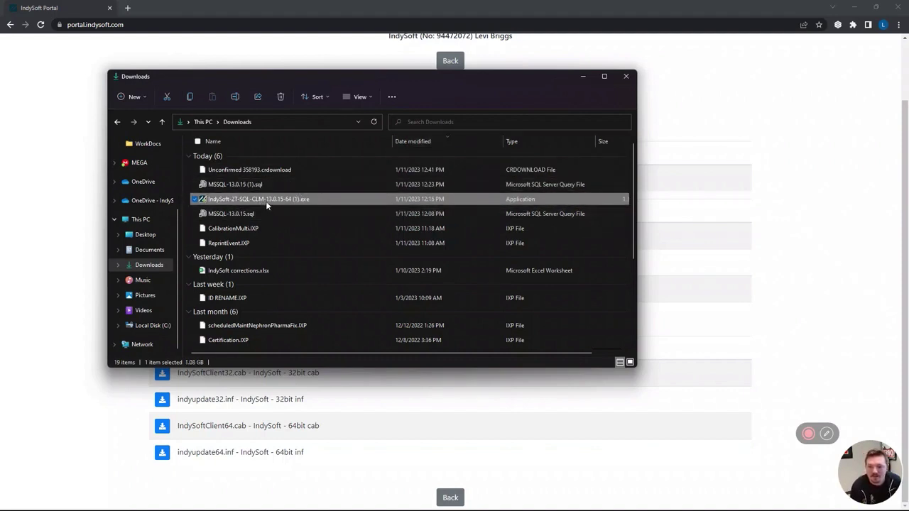
click(355, 226)
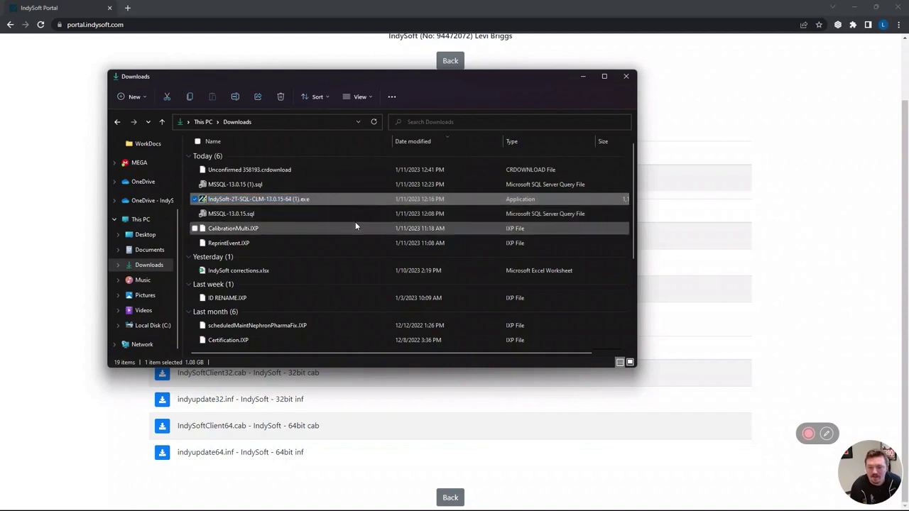
click(316, 199)
right_click(316, 200)
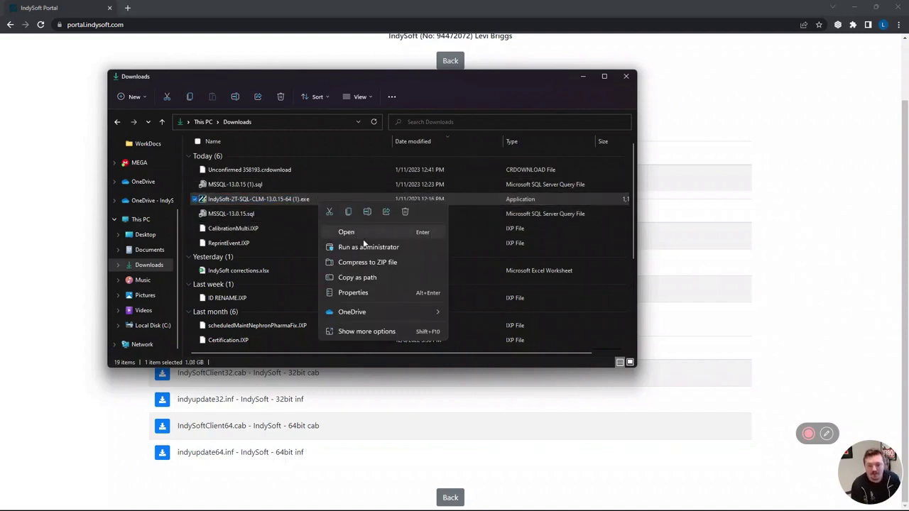
click(363, 246)
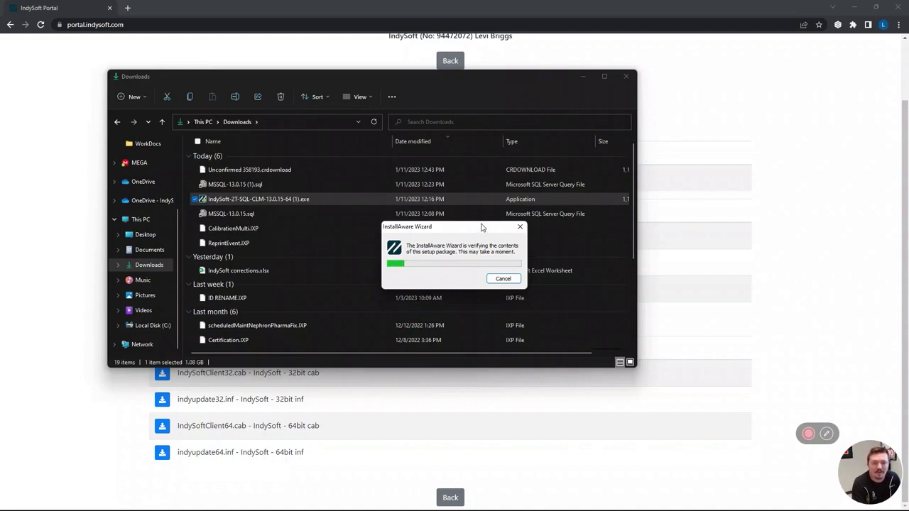
Reposition the InstallAware window until the IndySoft Client 64 bit 13.0.15 SQLServer welcome page appears.
drag(468, 227, 743, 193)
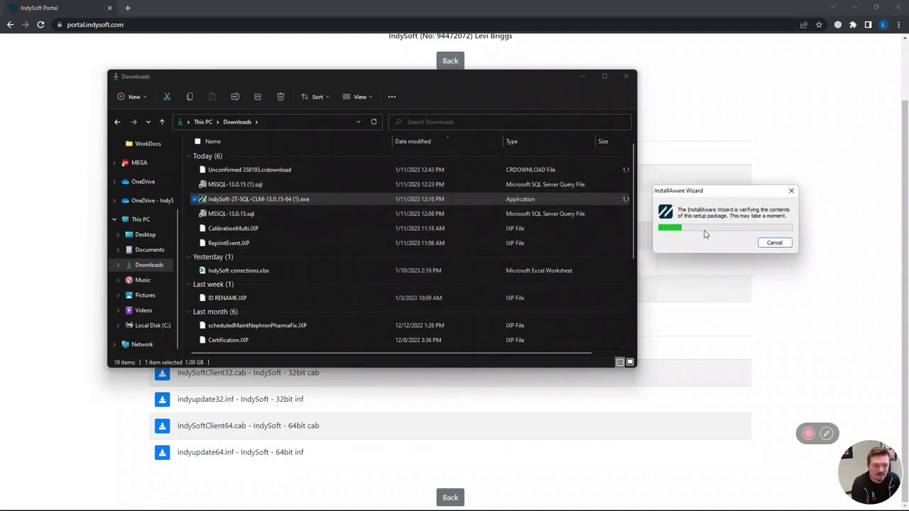
click(808, 433)
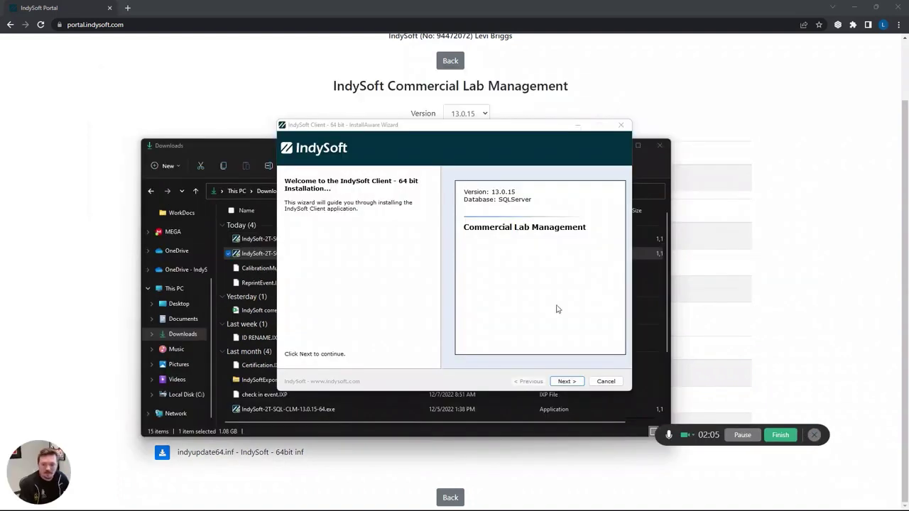
drag(486, 129, 448, 127)
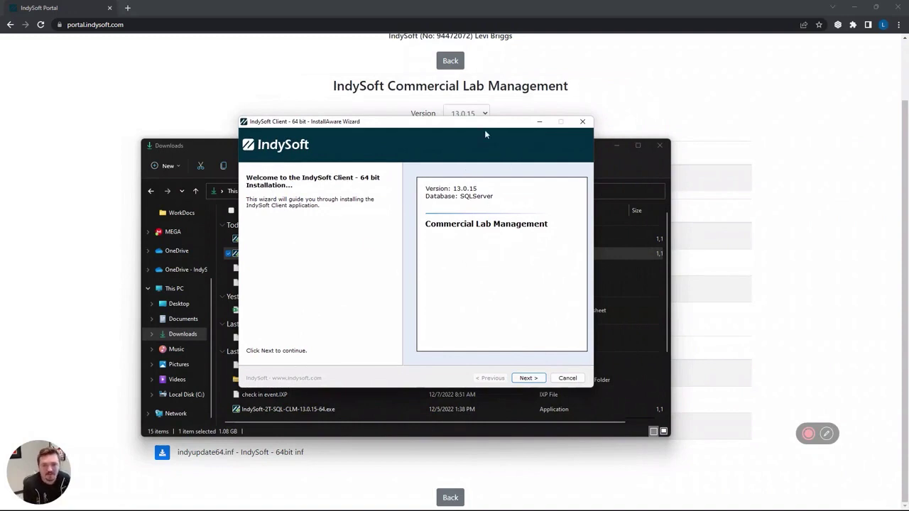
drag(460, 123, 409, 126)
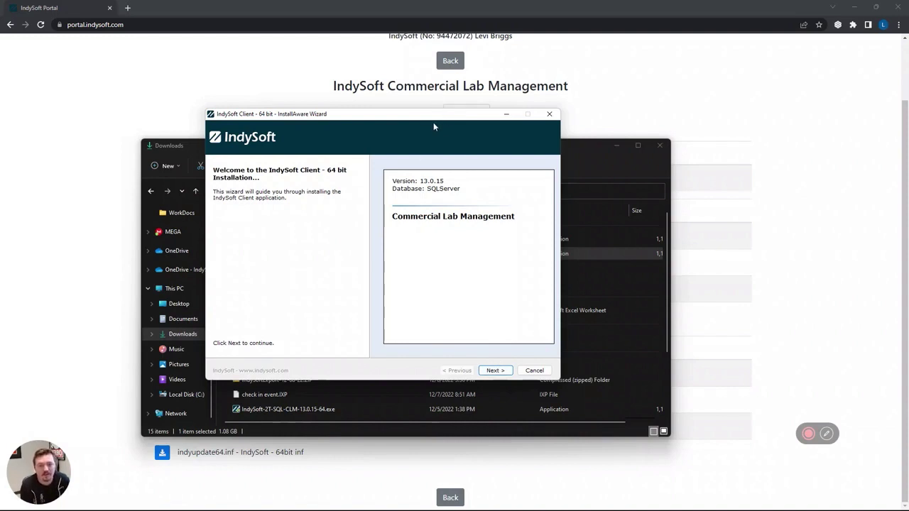
drag(430, 118, 386, 152)
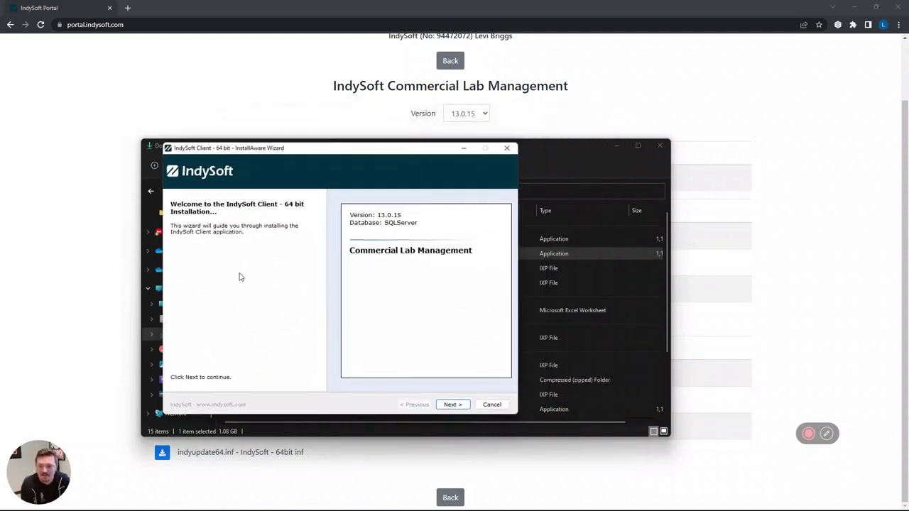
Accept the licence agreement and keep the default install folder C:\Program Files\IndySoft.
click(455, 403)
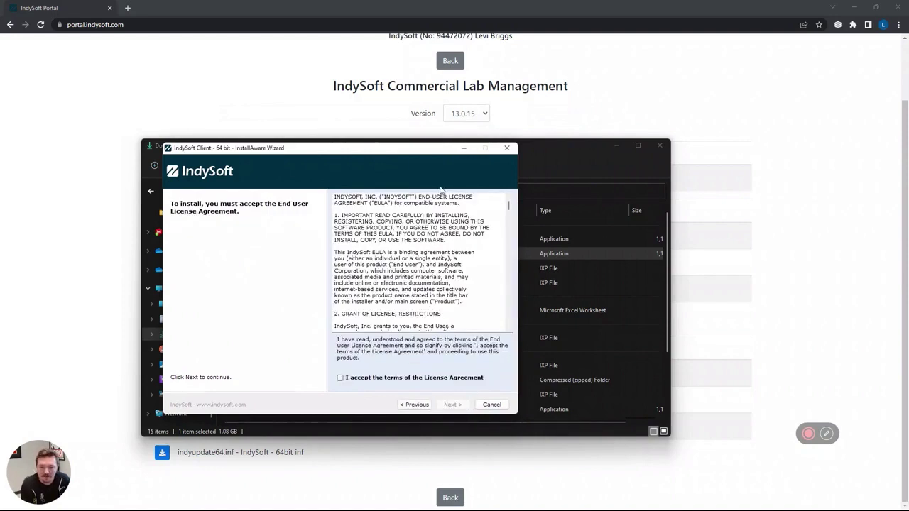
click(341, 378)
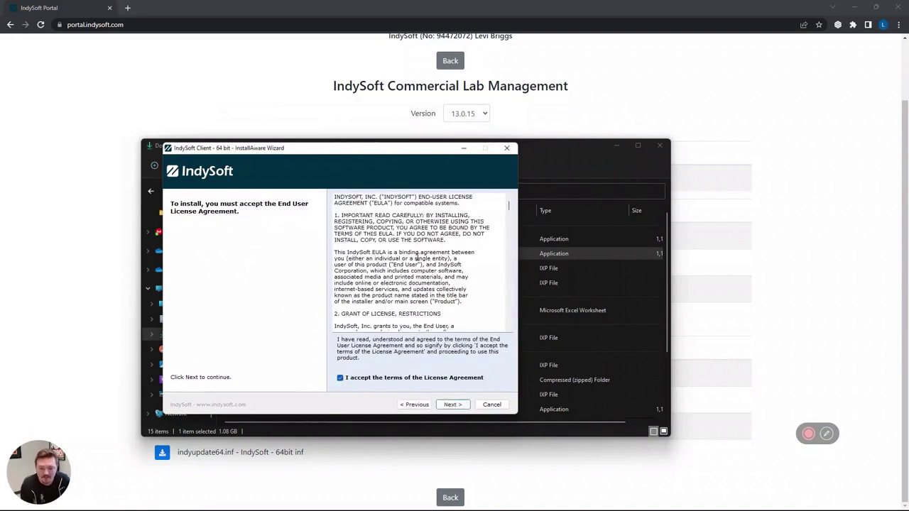
click(458, 405)
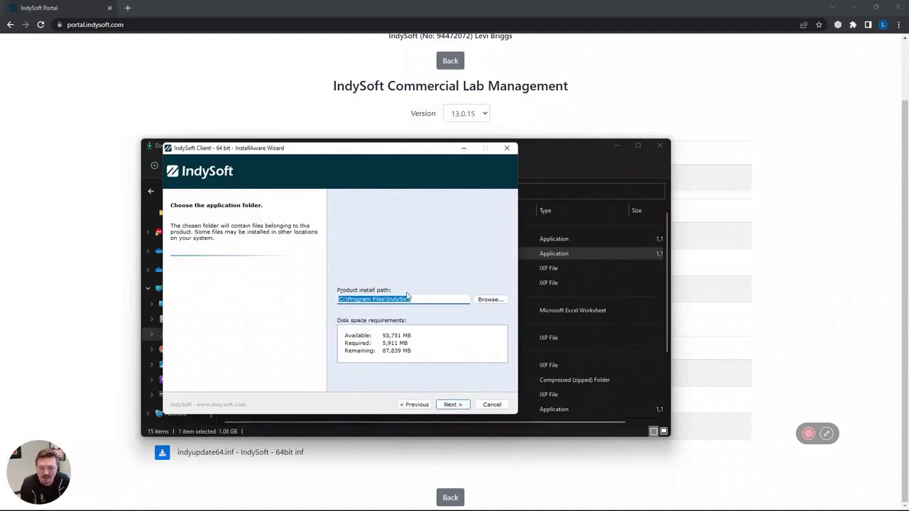
click(419, 299)
drag(428, 302, 341, 301)
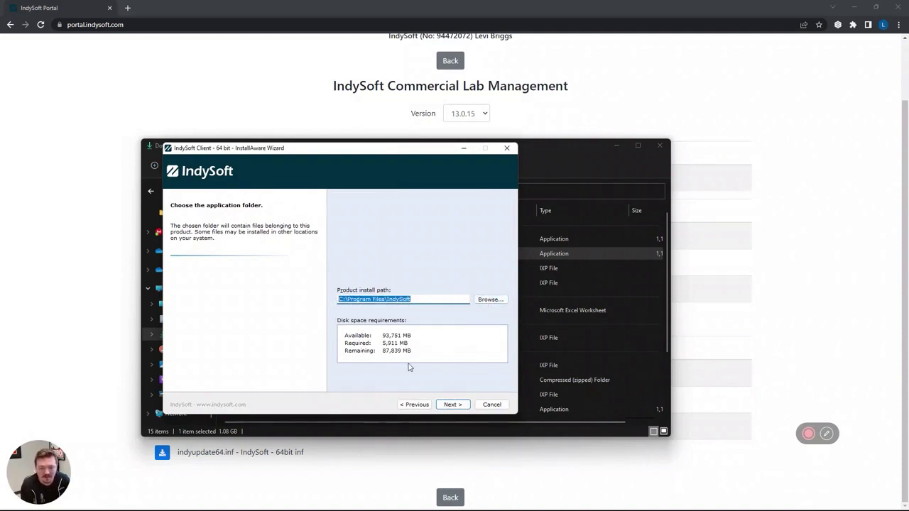
drag(413, 300, 397, 299)
click(358, 299)
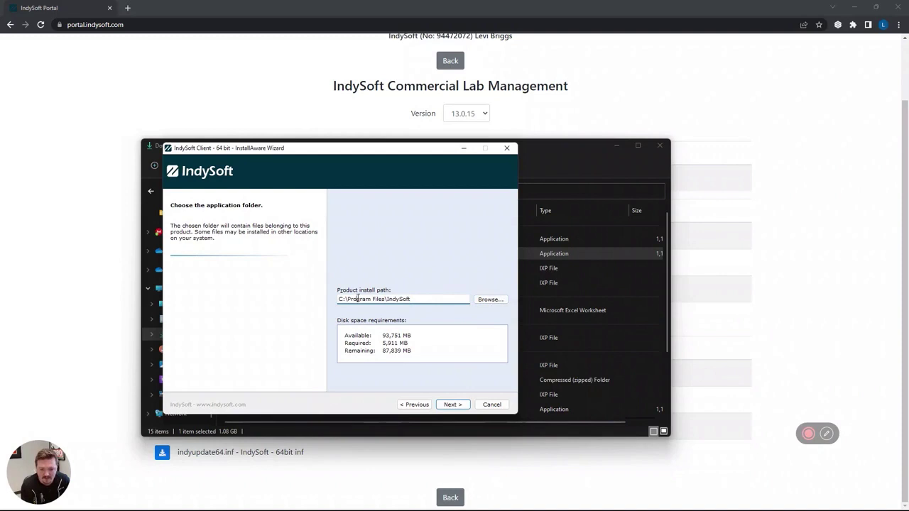
click(453, 404)
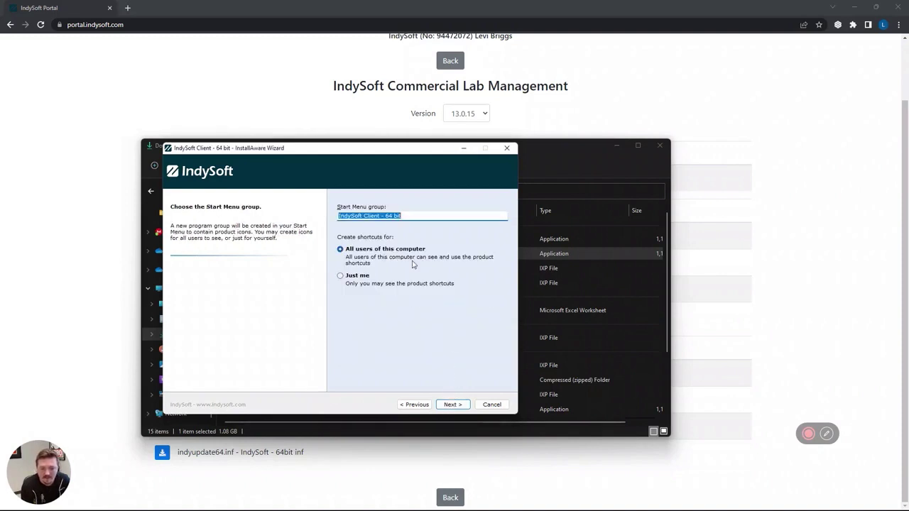
Keep the all-users Start Menu group, install, tick 'No Database Server has been setup yet', and finish.
click(452, 404)
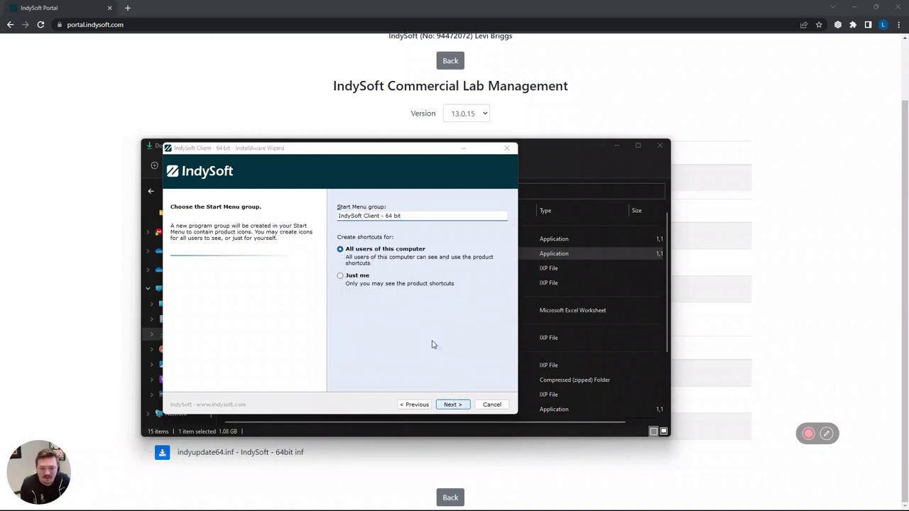
click(453, 406)
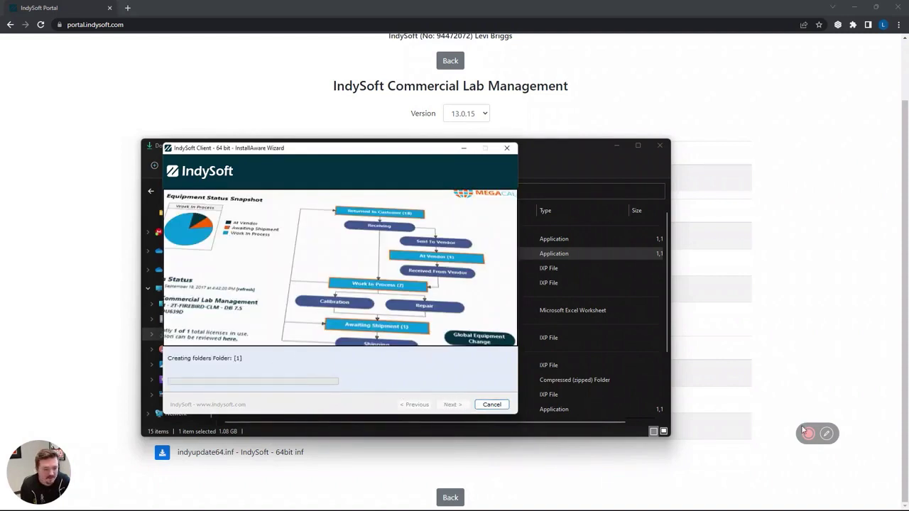
mouse_move(668, 426)
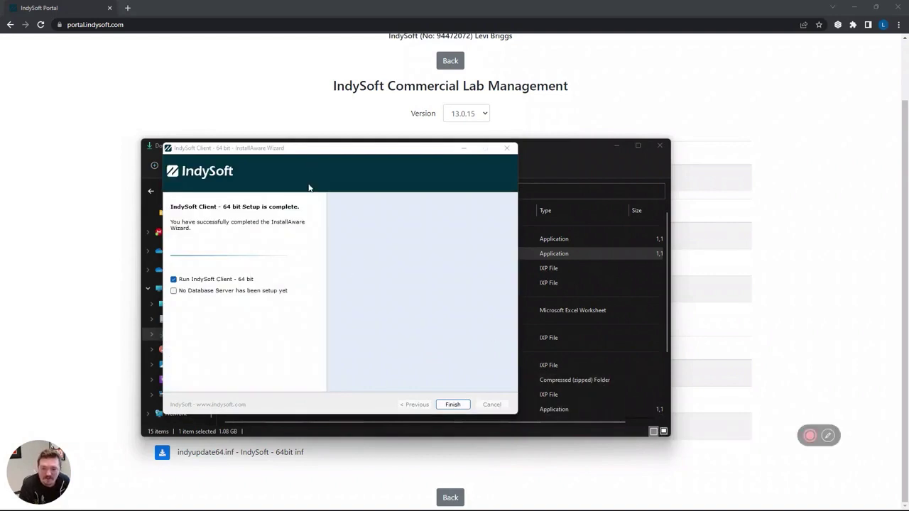
click(174, 291)
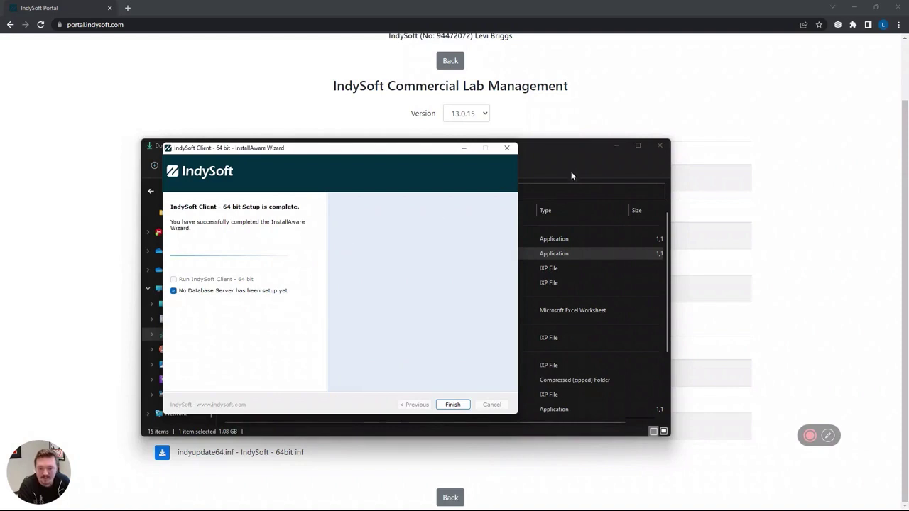
click(453, 405)
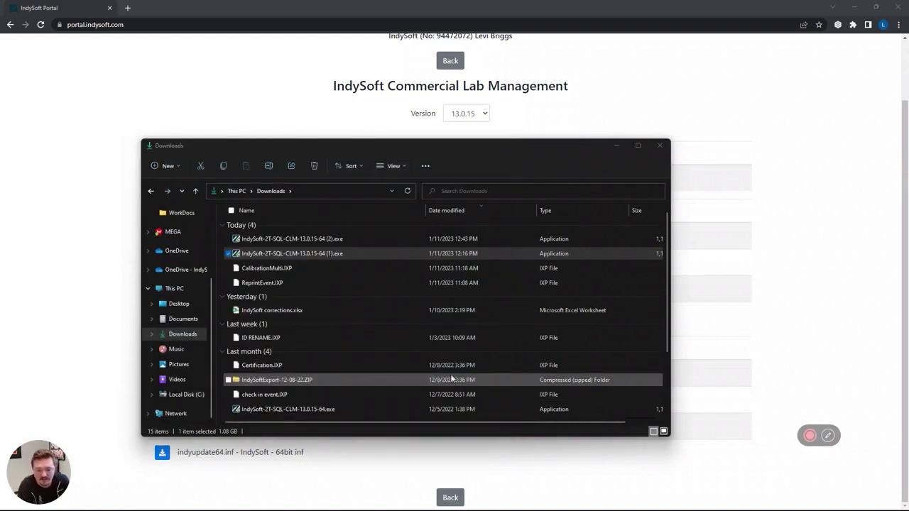
click(186, 394)
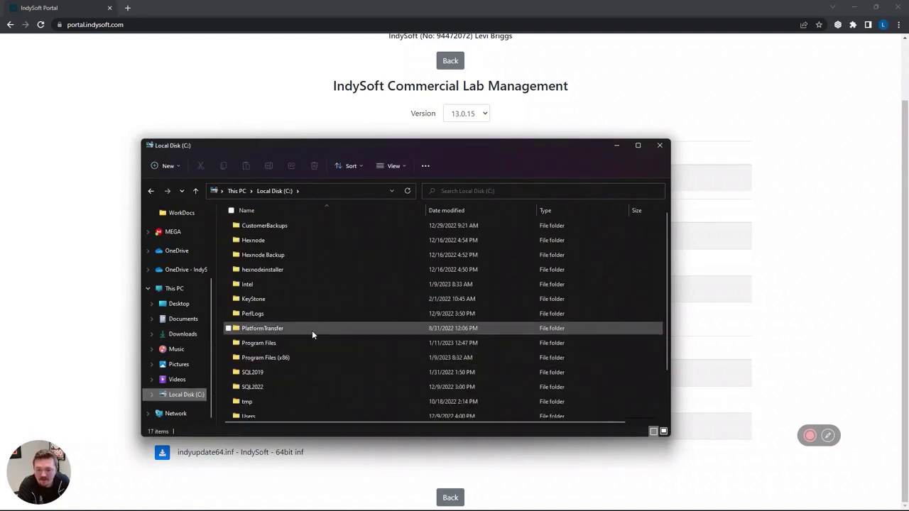
Go to Program Files\IndySoft\DBScripts and open MSSQL-Unicode.sql in Management Studio.
click(309, 342)
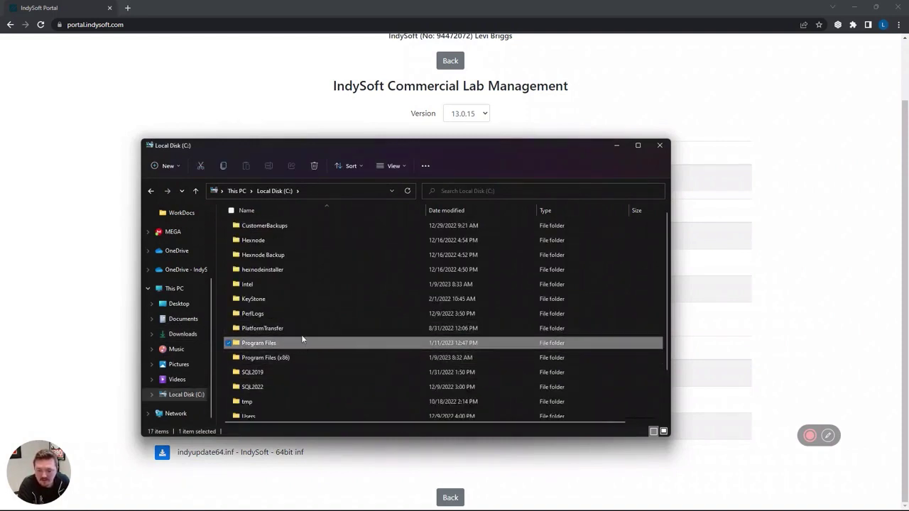
double_click(309, 343)
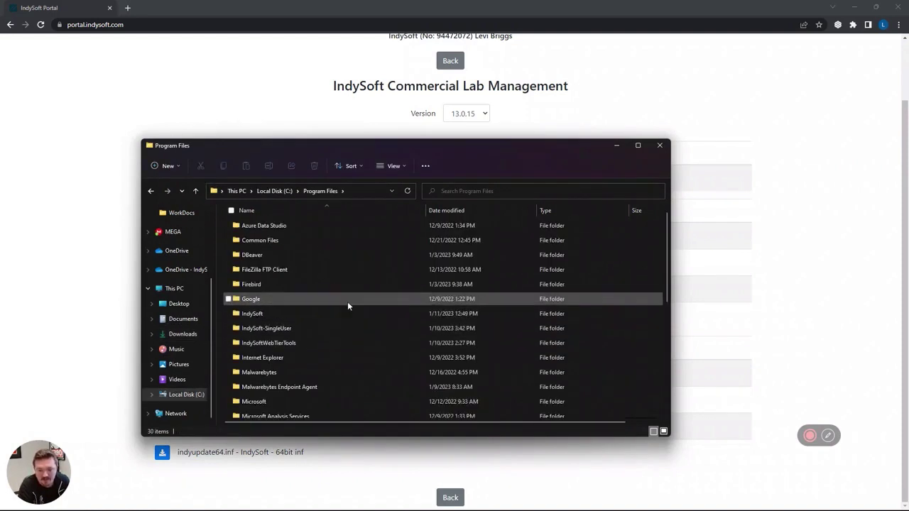
double_click(286, 314)
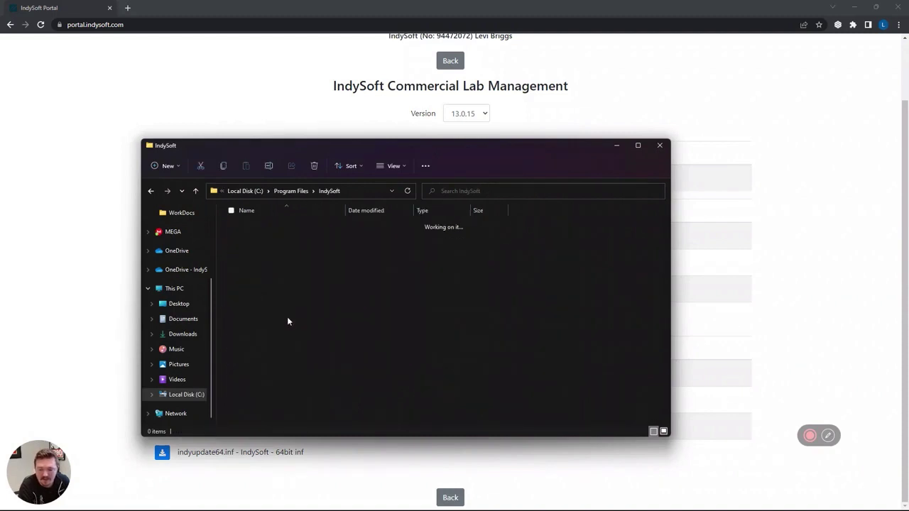
click(259, 226)
double_click(256, 225)
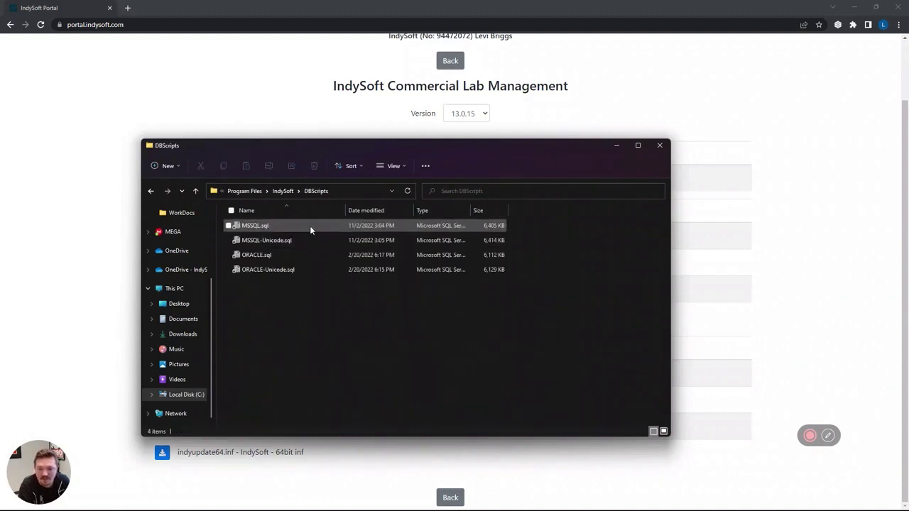
click(268, 243)
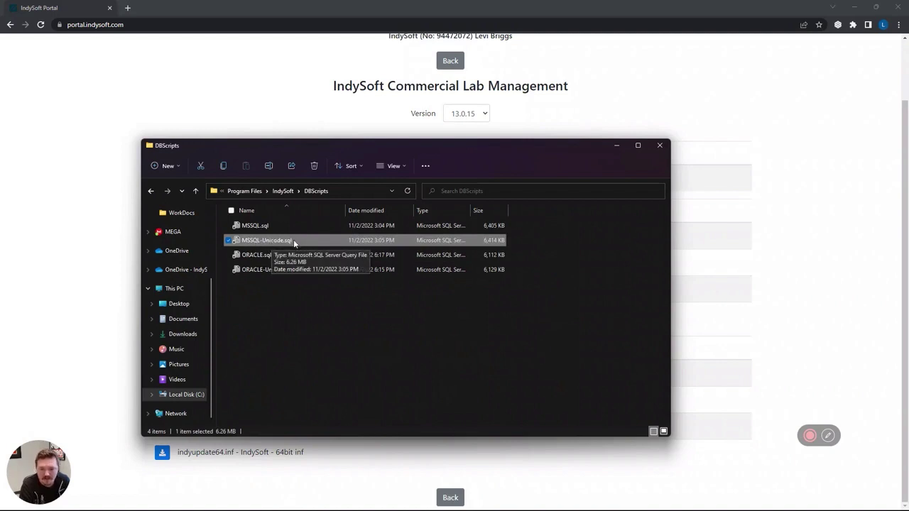
double_click(295, 240)
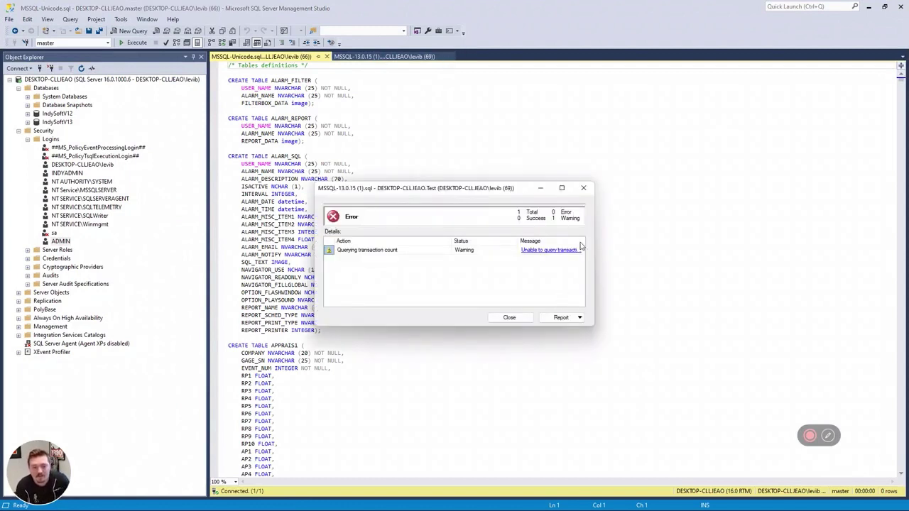
Dismiss the transaction count error and create a new database named 'Test'.
click(584, 187)
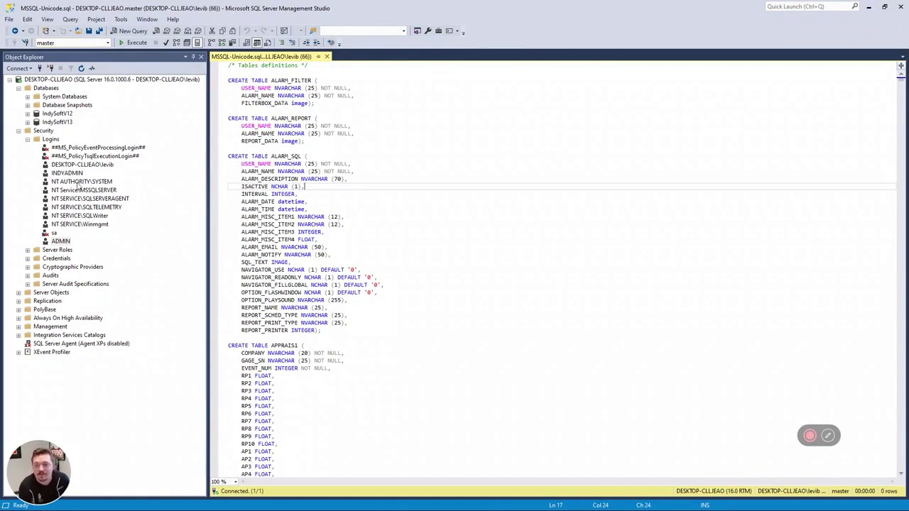
click(45, 89)
right_click(46, 91)
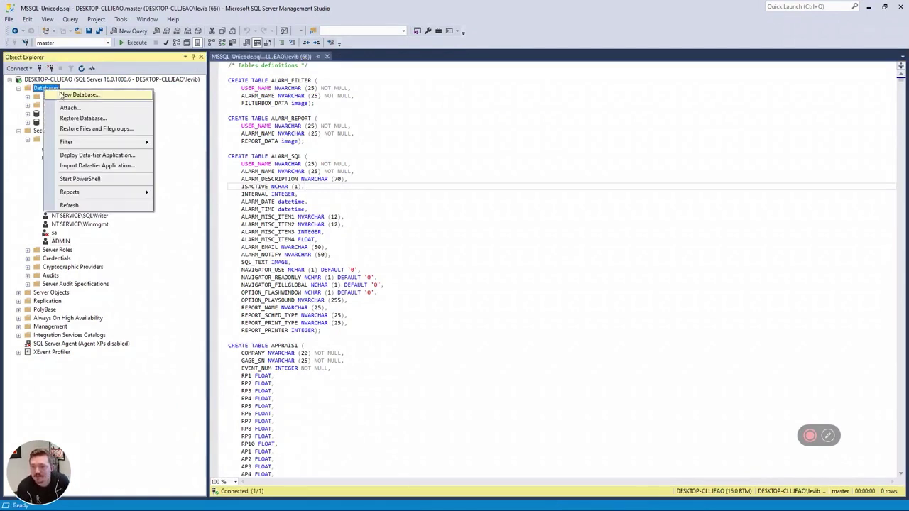
click(78, 94)
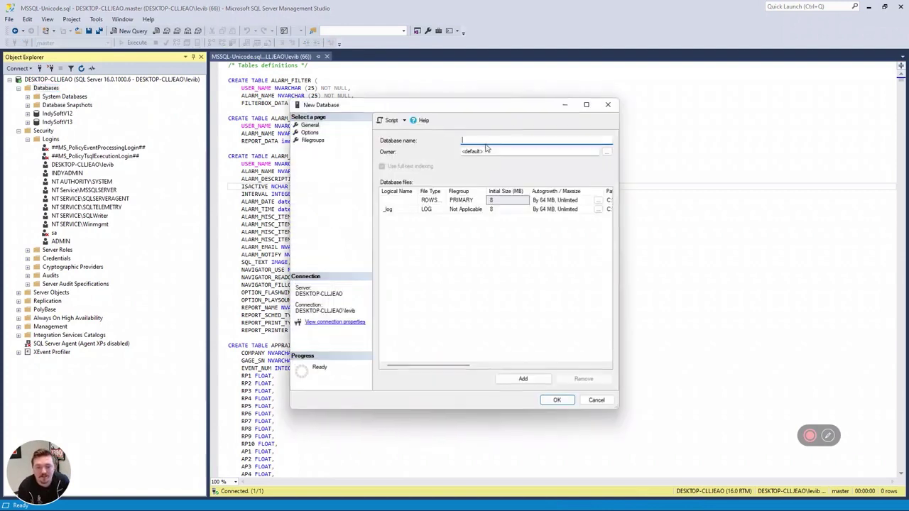
text(Test)
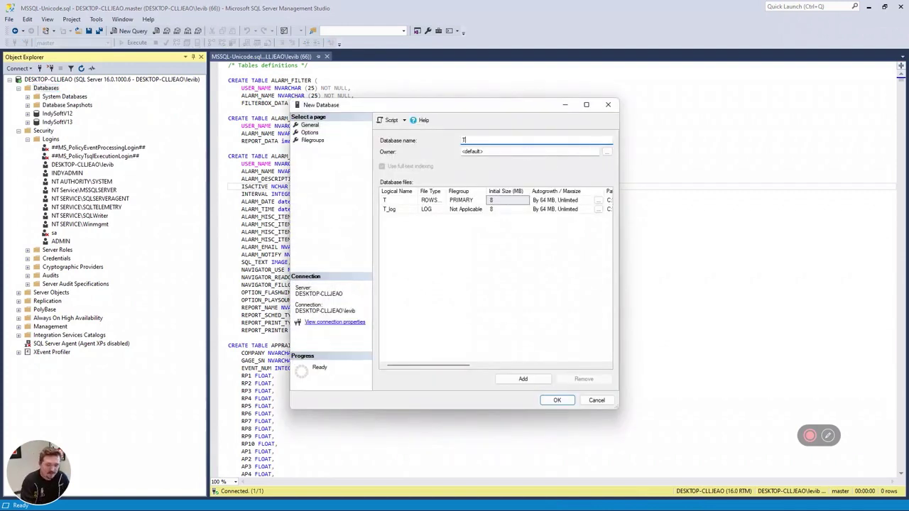
key(BackSpace)
key(BackSpace)
key(BackSpace)
key(BackSpace)
text(Tes)
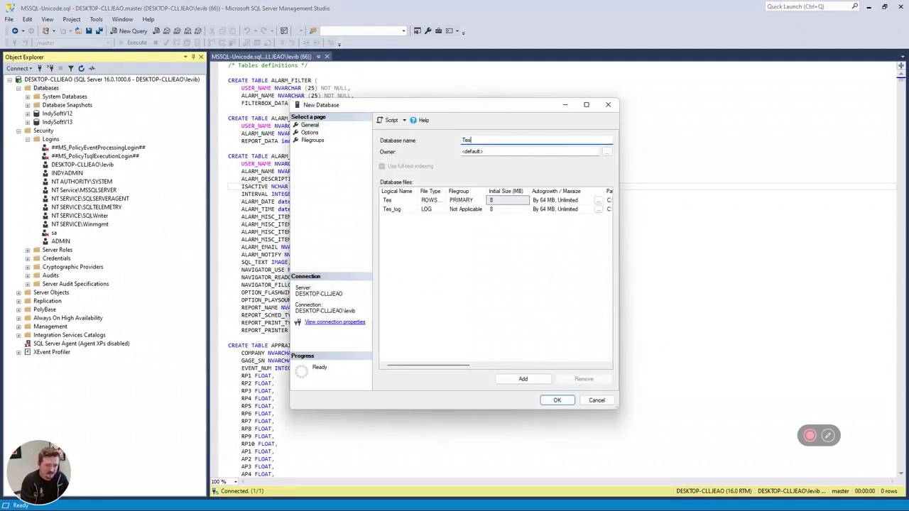
text(t)
click(557, 400)
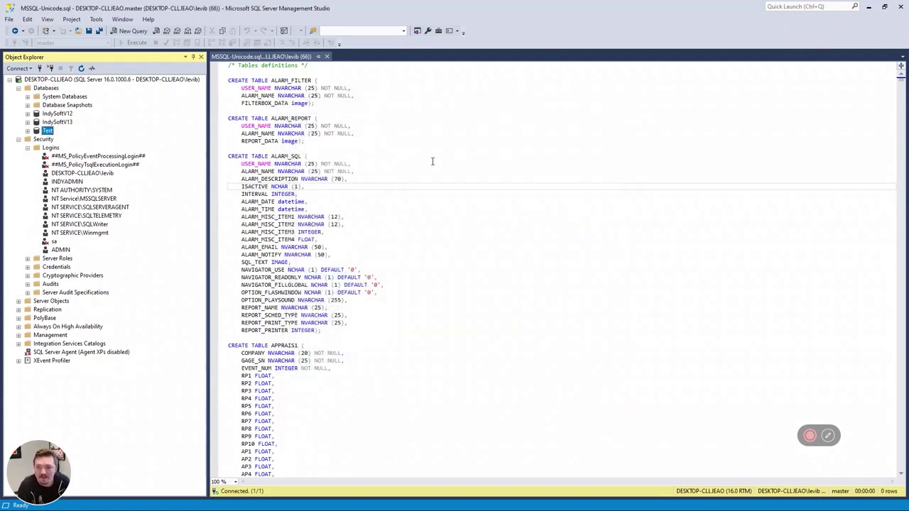
Set Test as the target database and execute MSSQL-Unicode.sql, confirming it completes successfully.
click(432, 162)
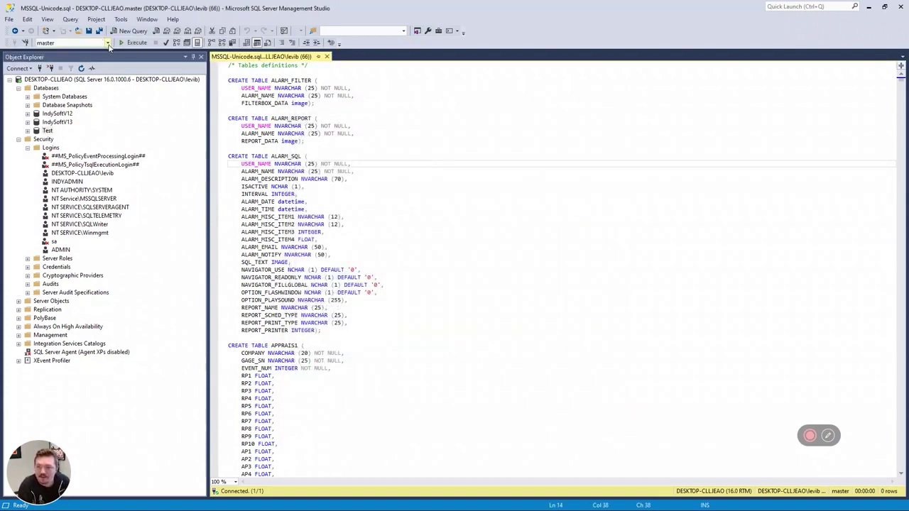
click(108, 43)
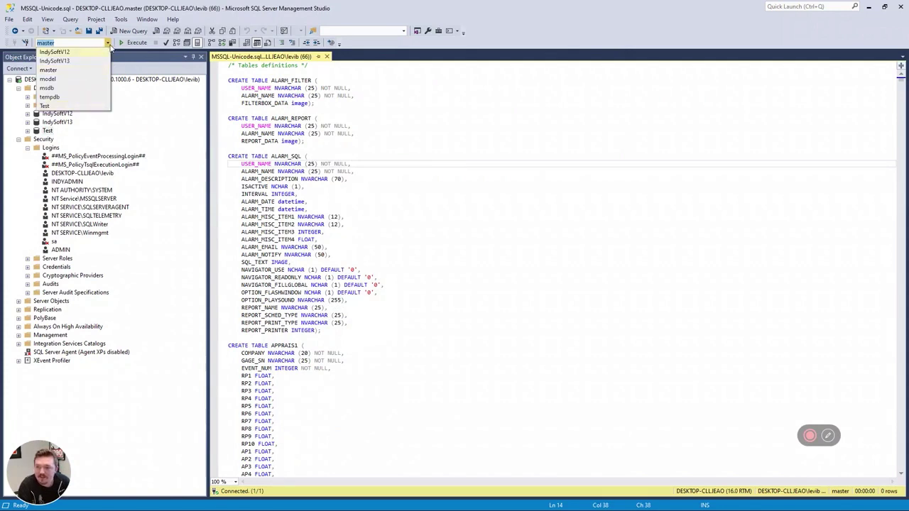
click(110, 44)
click(111, 43)
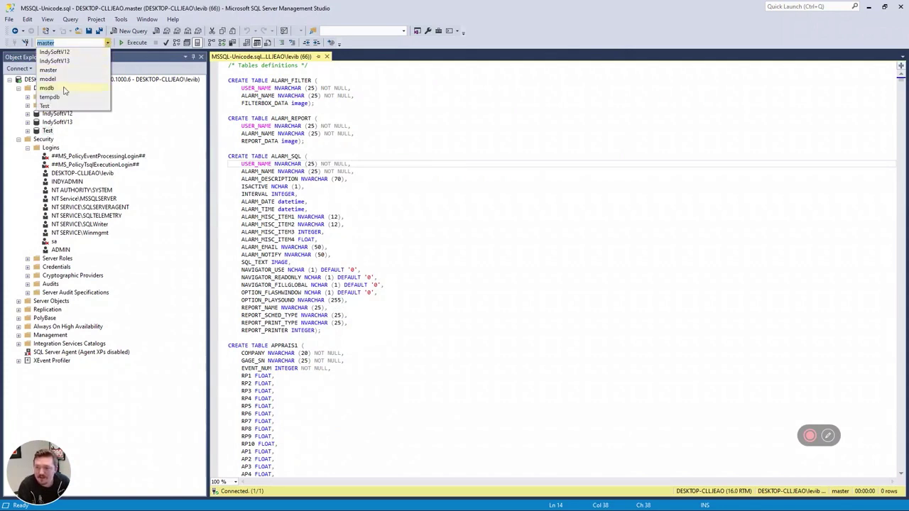
click(46, 107)
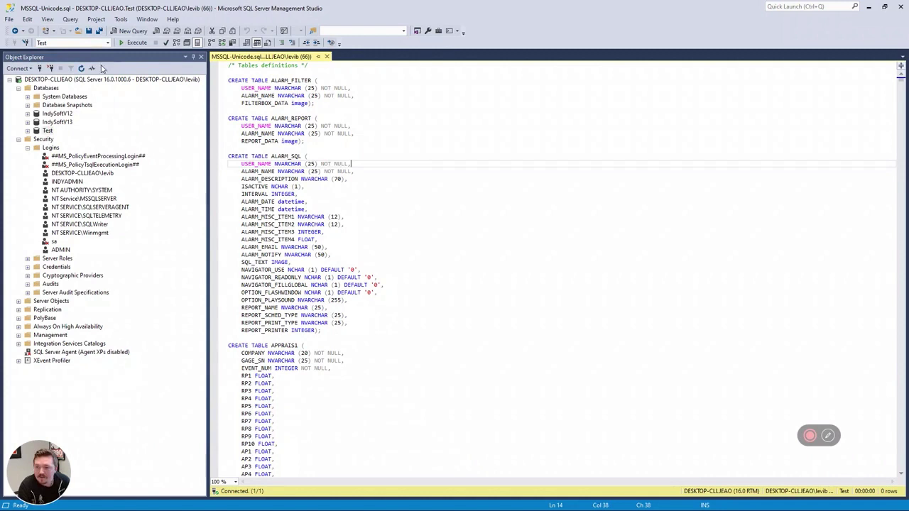
click(138, 43)
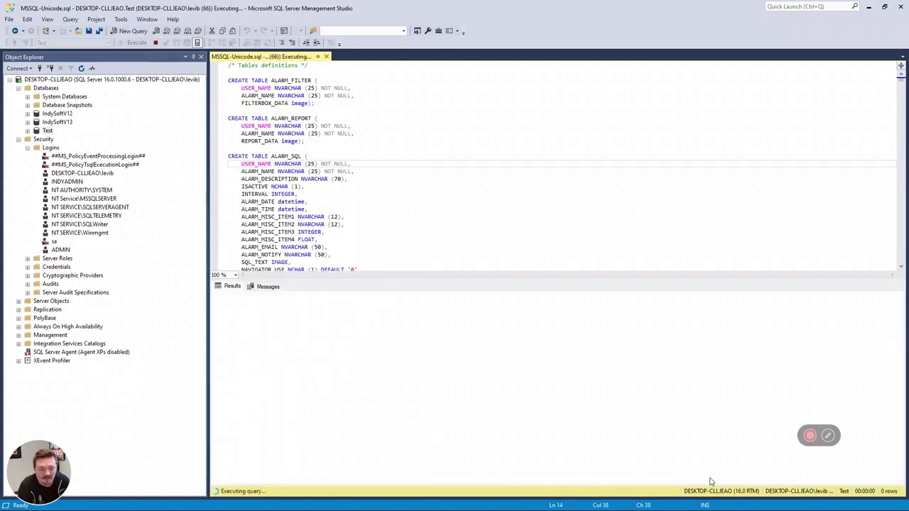
mouse_move(775, 447)
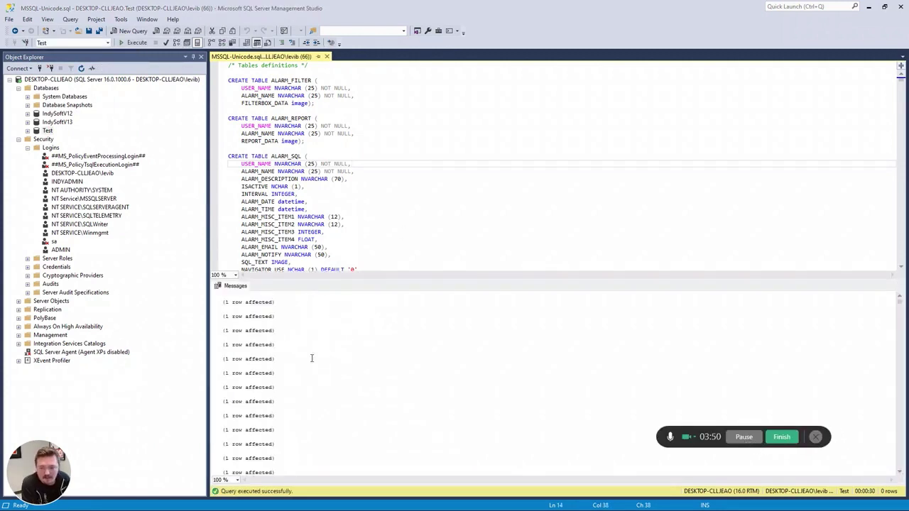
drag(457, 213, 395, 150)
click(392, 148)
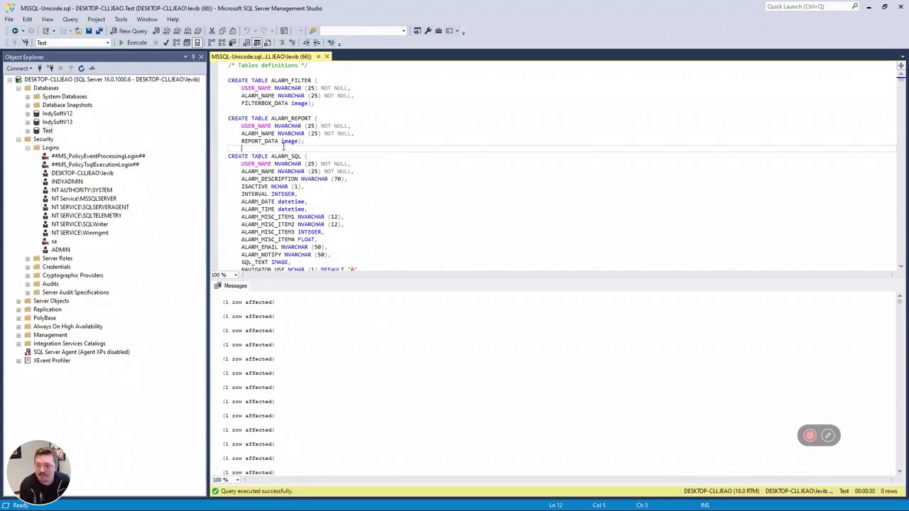
click(50, 131)
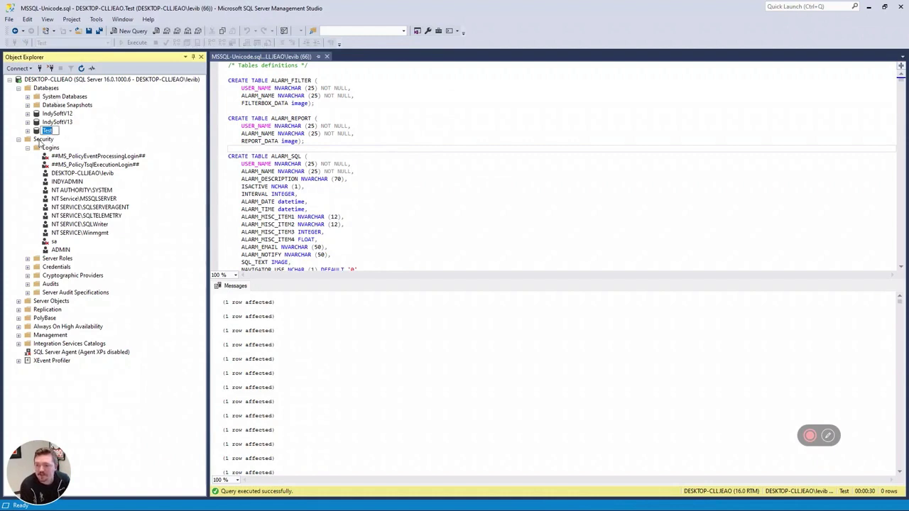
Create a new login named Test using SQL Server authentication, a password, and password policy off.
click(19, 139)
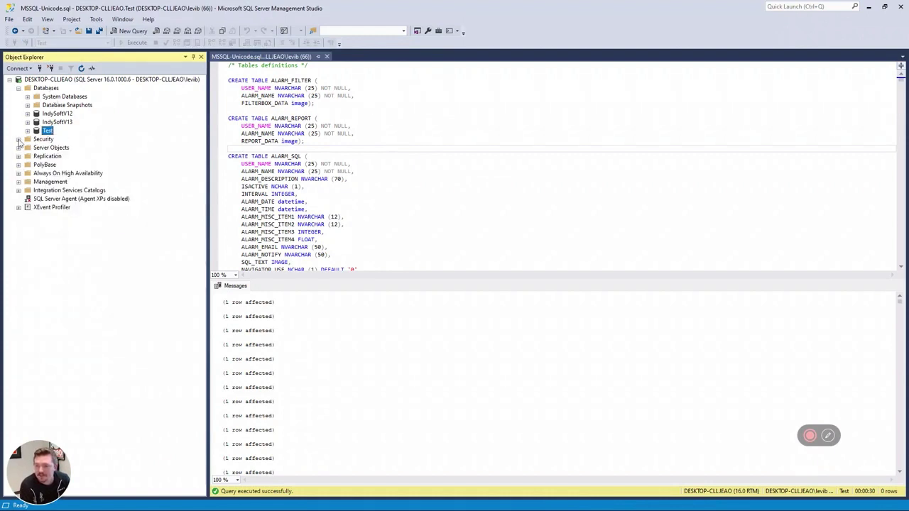
click(19, 139)
click(48, 149)
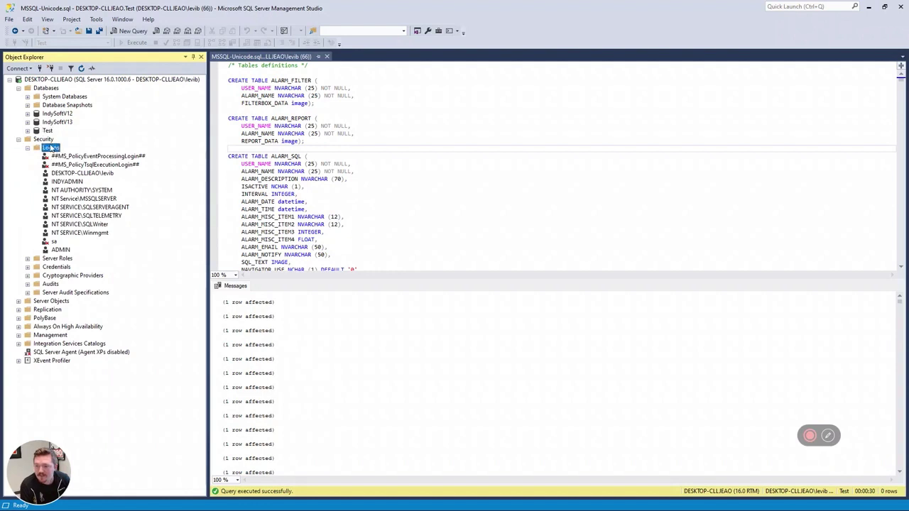
right_click(63, 147)
click(75, 150)
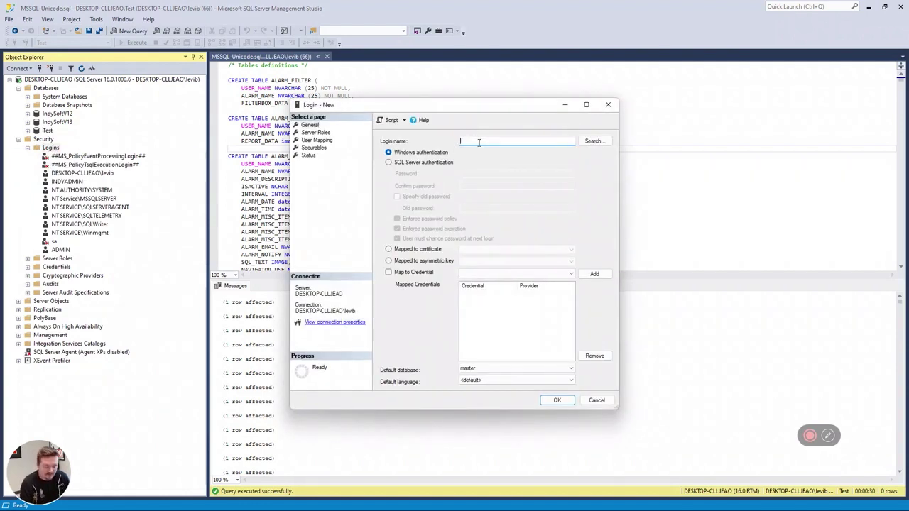
text(Test)
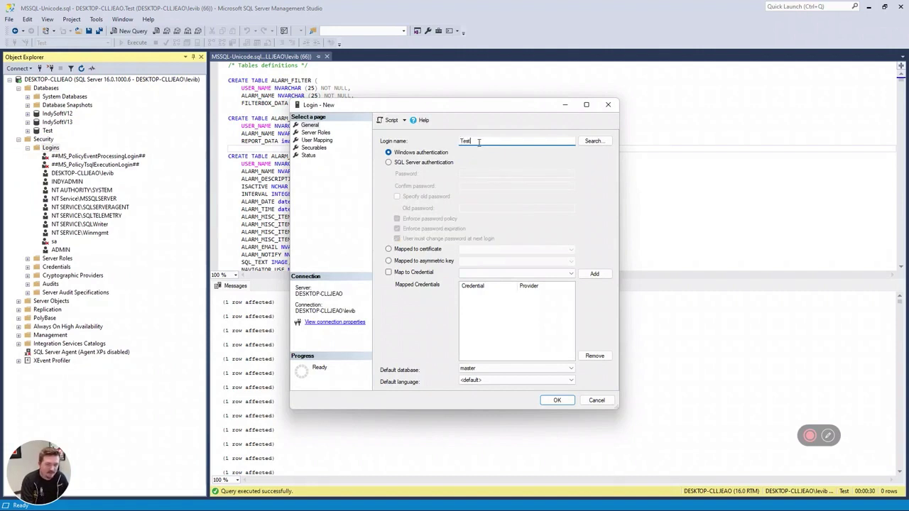
click(388, 161)
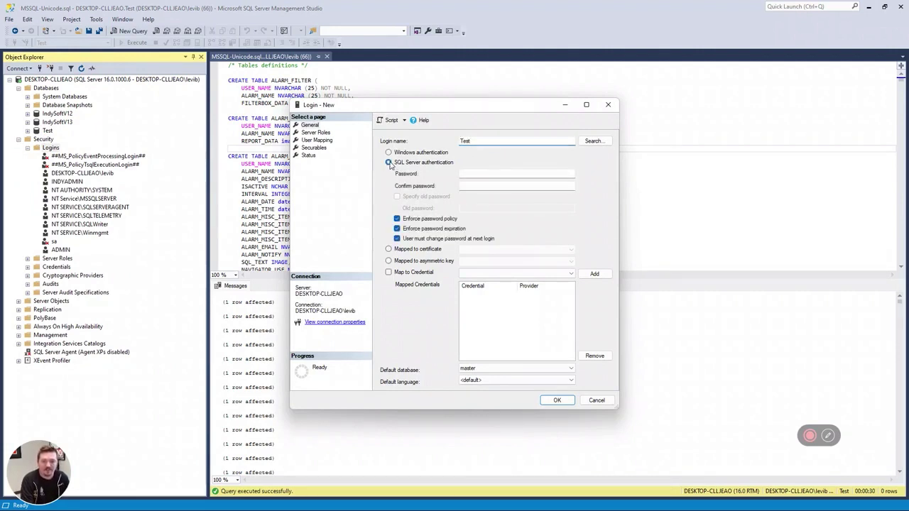
click(493, 174)
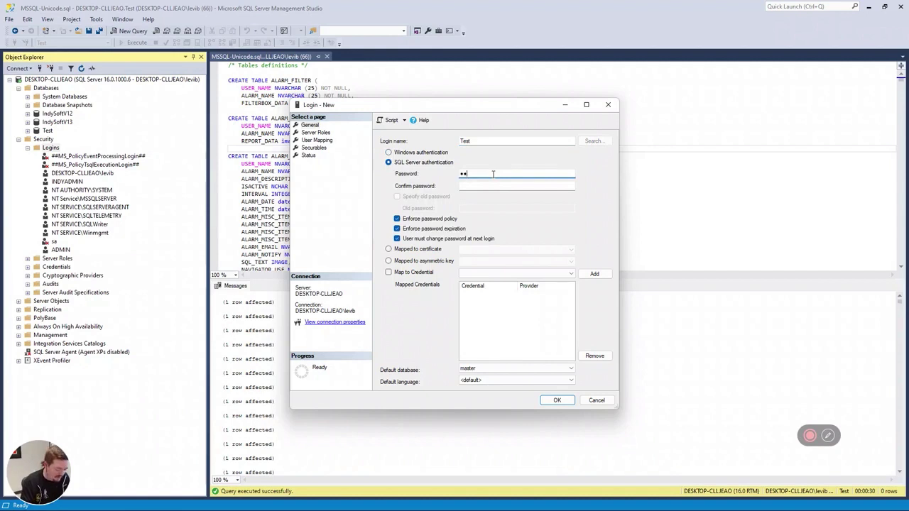
click(496, 185)
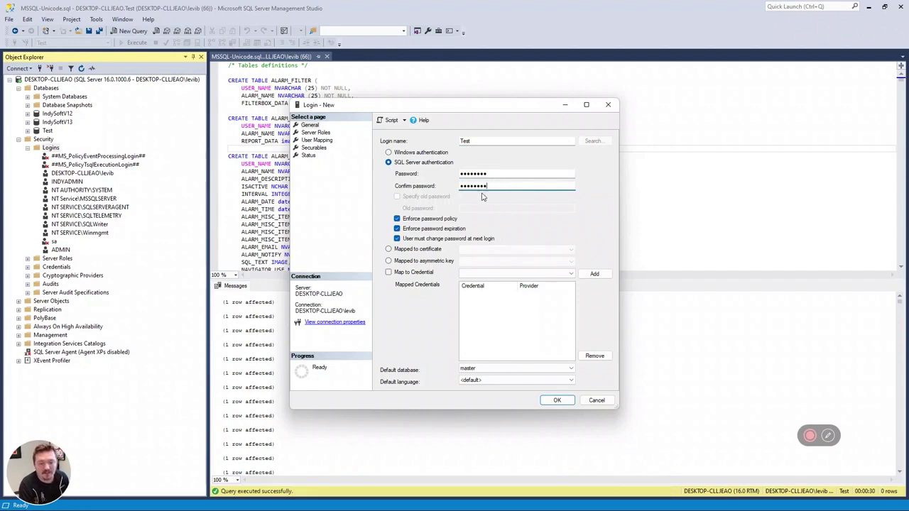
click(399, 220)
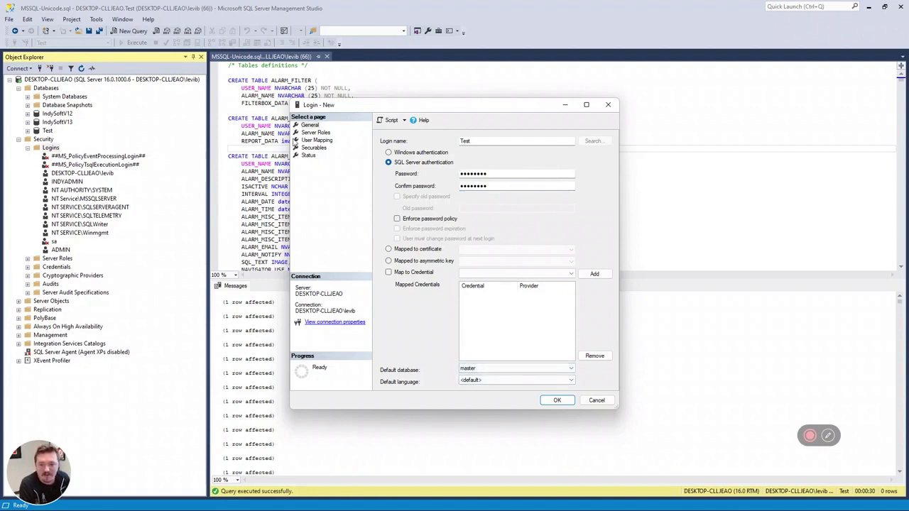
Map the login to the Test database with db_owner, db_denydatareader and db_denydatawriter roles, then save.
click(316, 140)
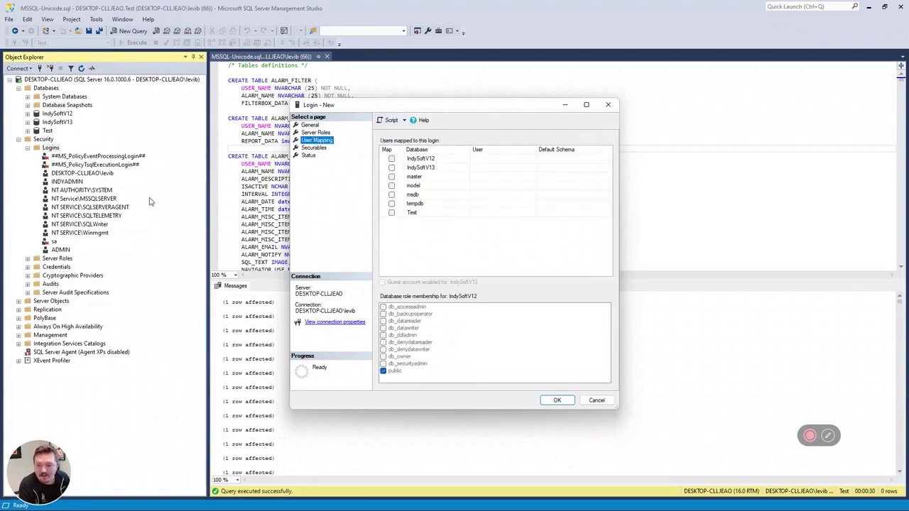
click(392, 213)
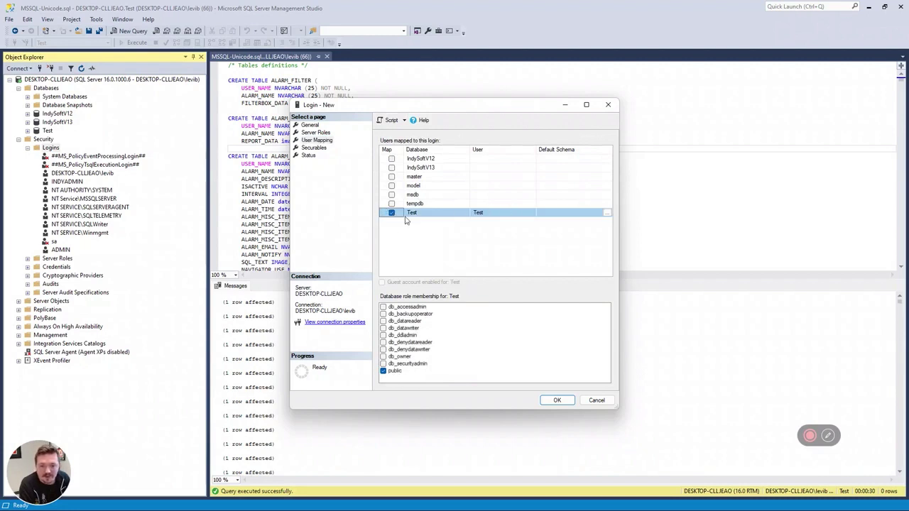
click(383, 356)
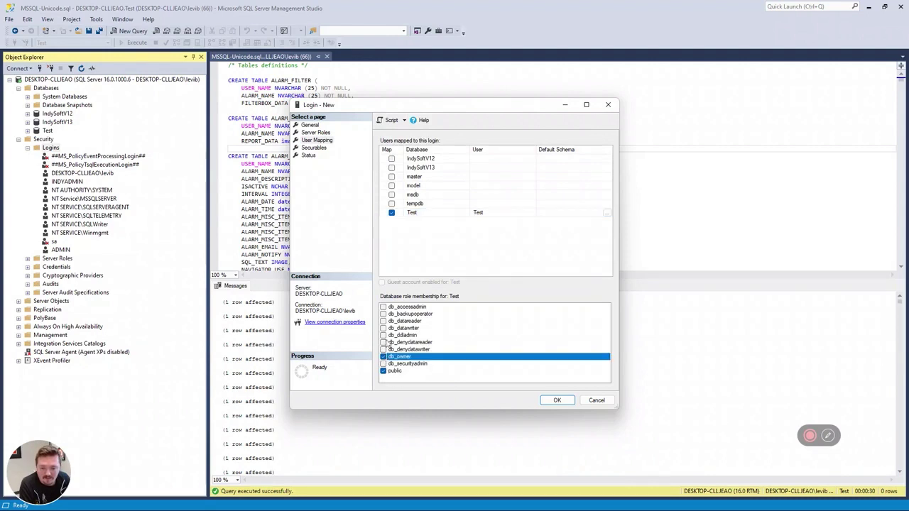
click(384, 342)
click(383, 350)
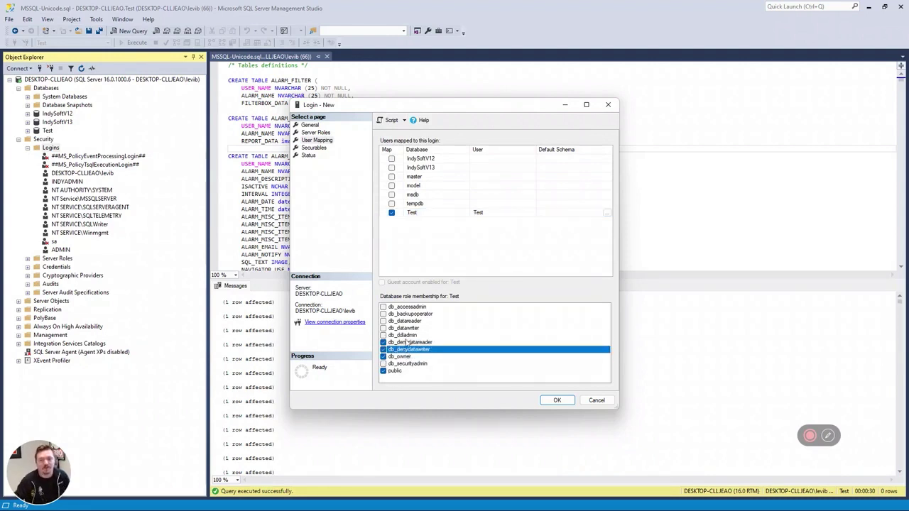
click(558, 400)
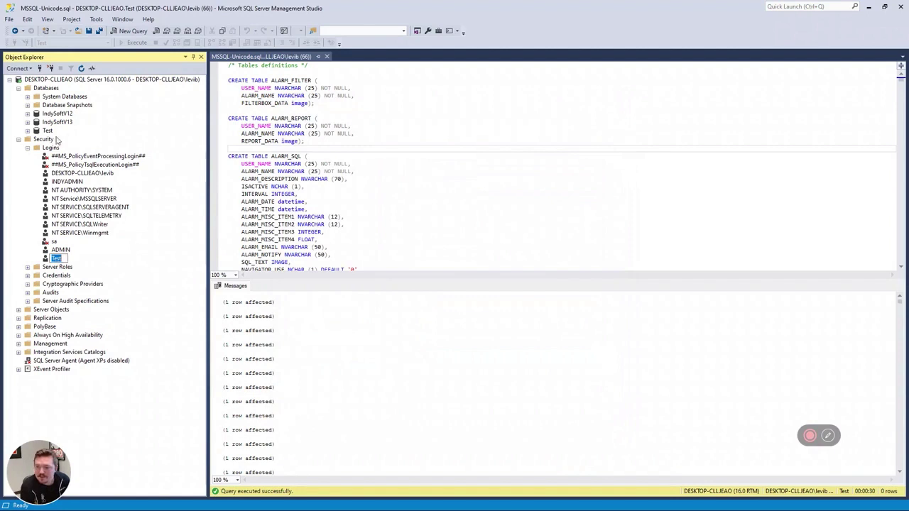
Check the server Properties Security page shows mixed authentication, then close without changes.
click(48, 131)
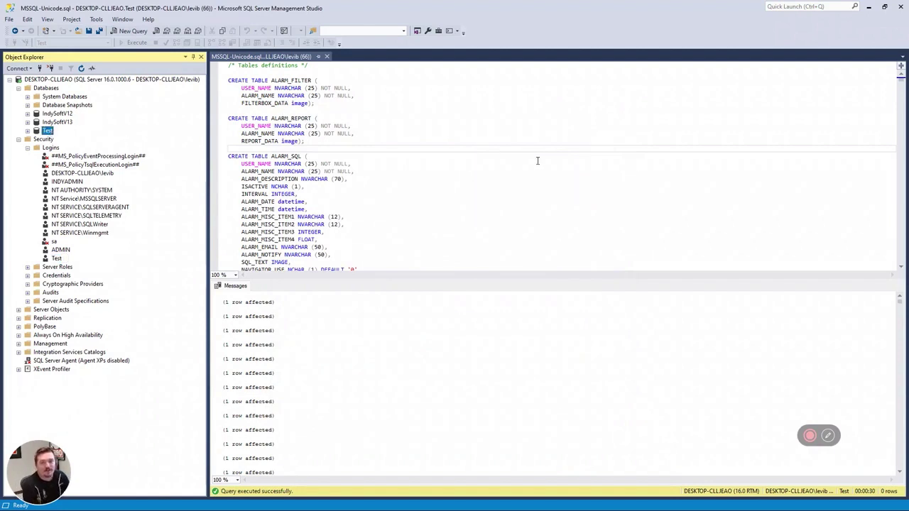
click(76, 81)
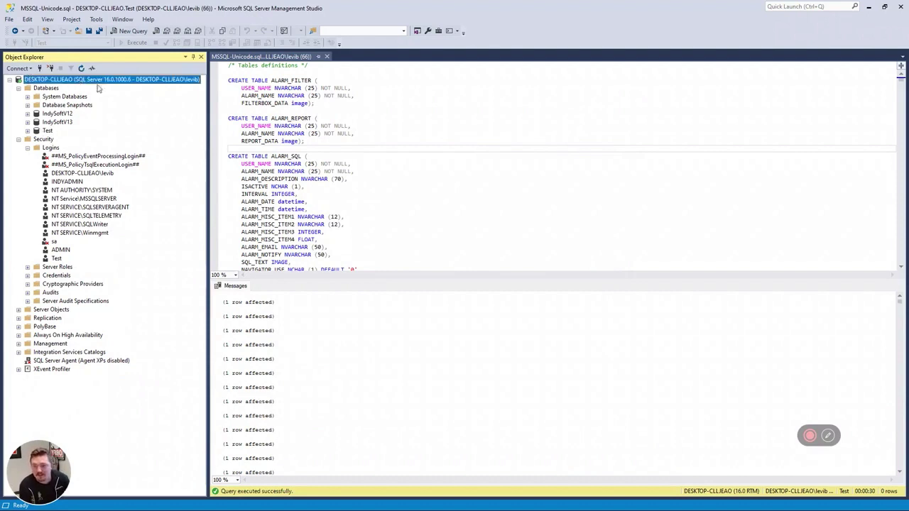
right_click(103, 81)
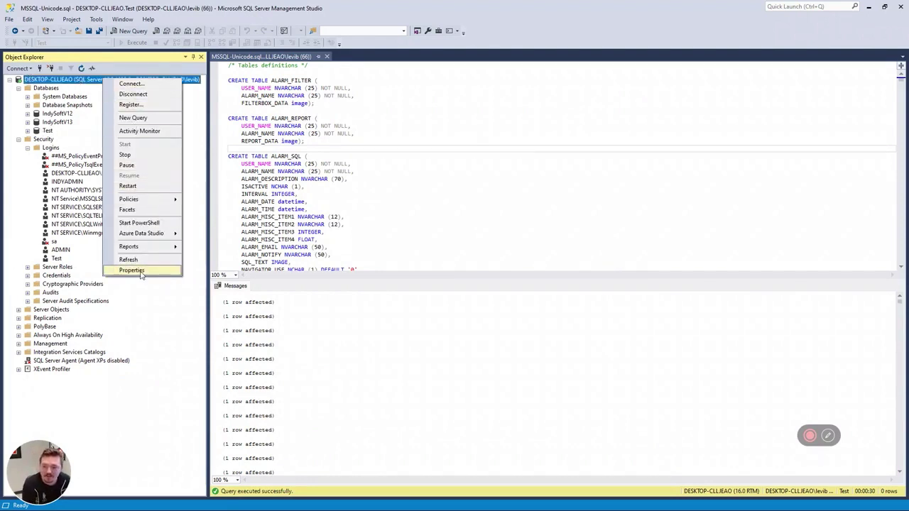
click(131, 271)
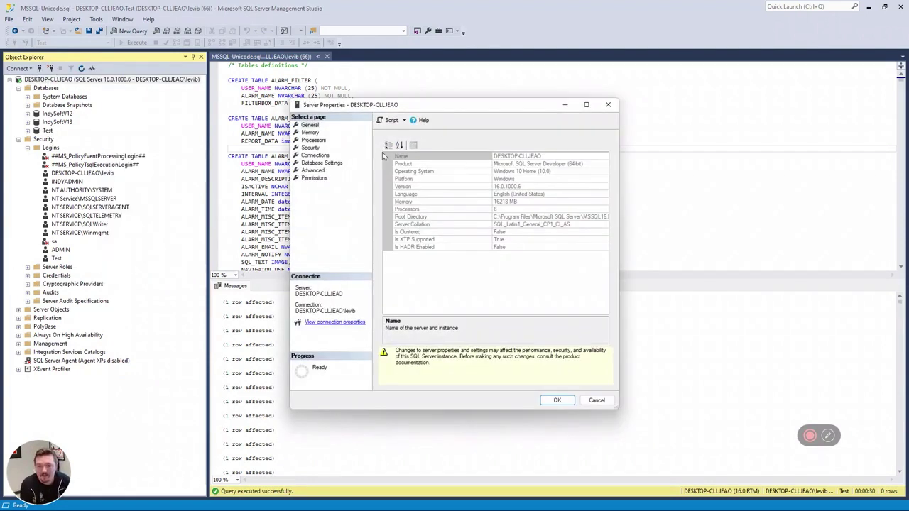
click(310, 133)
click(311, 147)
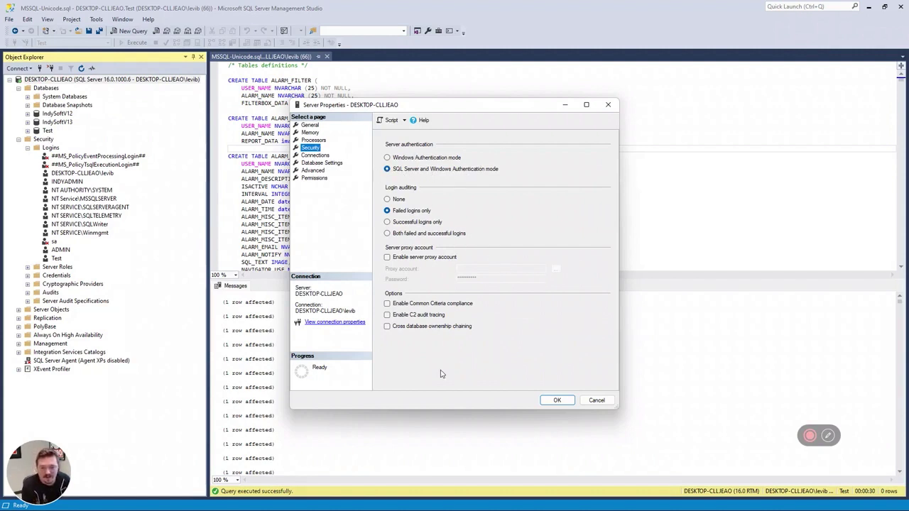
click(323, 162)
click(313, 147)
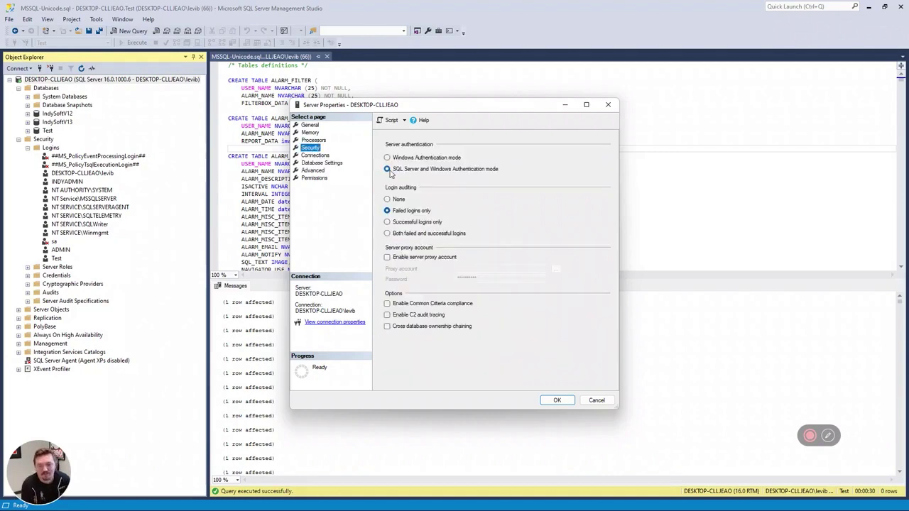
click(314, 177)
click(313, 140)
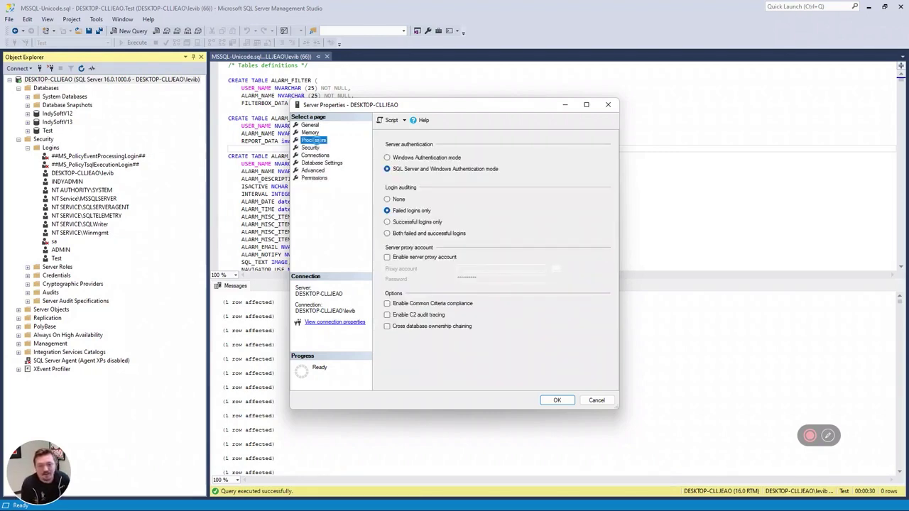
click(316, 148)
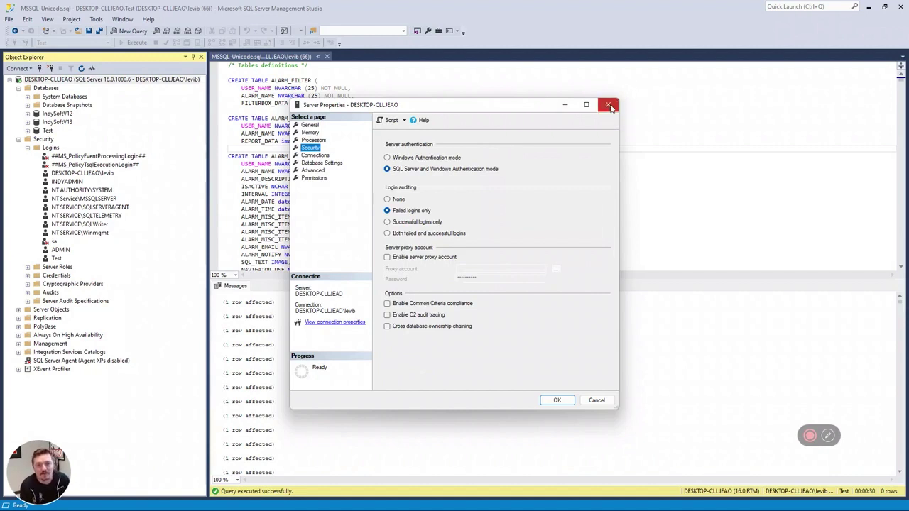
click(609, 105)
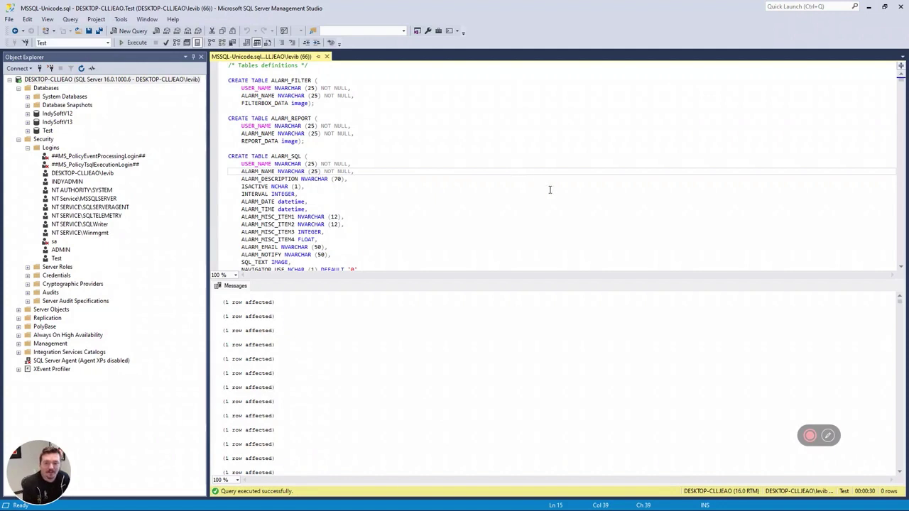
Minimize Management Studio, leaving the DBScripts folder and portal page visible.
scroll(549, 189, down, 1)
scroll(556, 197, up, 1)
scroll(554, 194, down, 2)
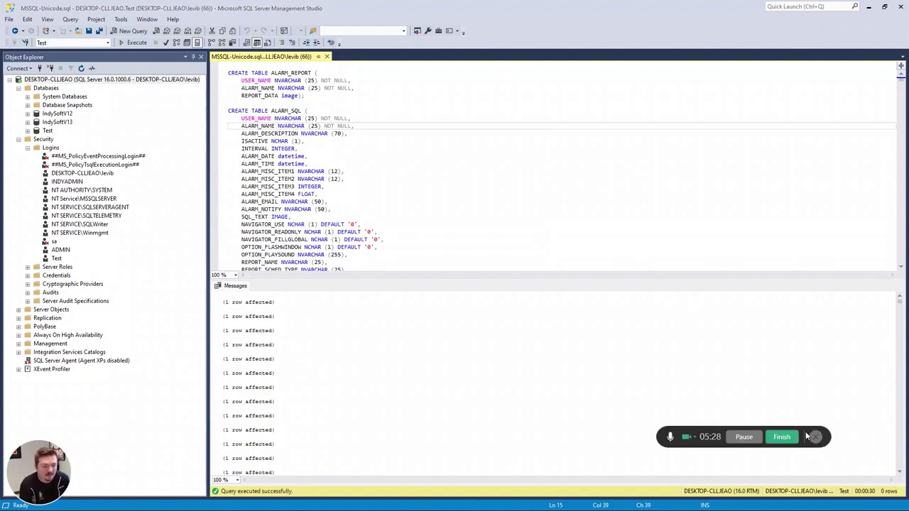
click(560, 177)
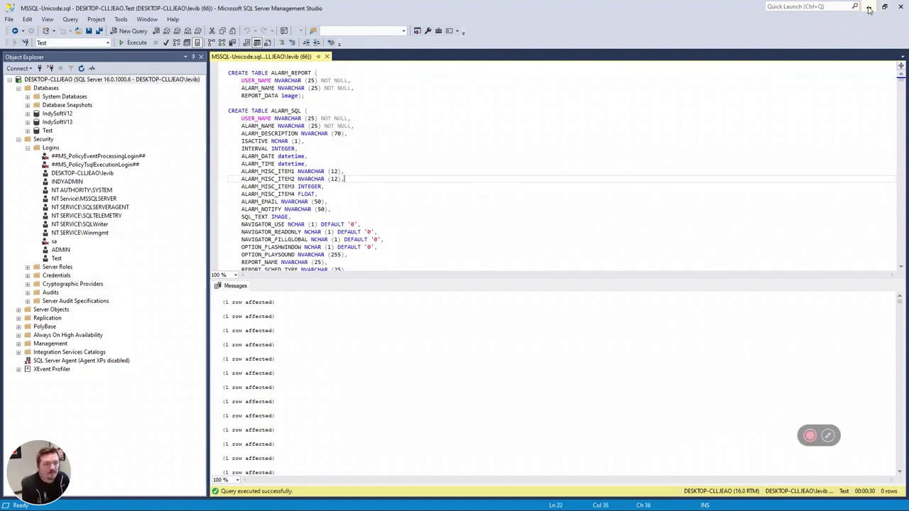
click(868, 10)
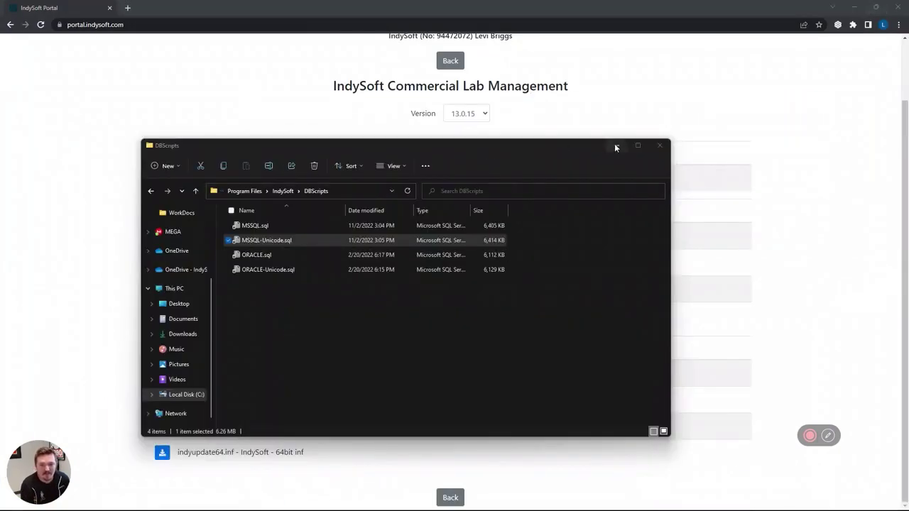
Navigate File Explorer to the C:\Program Files\IndySoft folder.
click(615, 145)
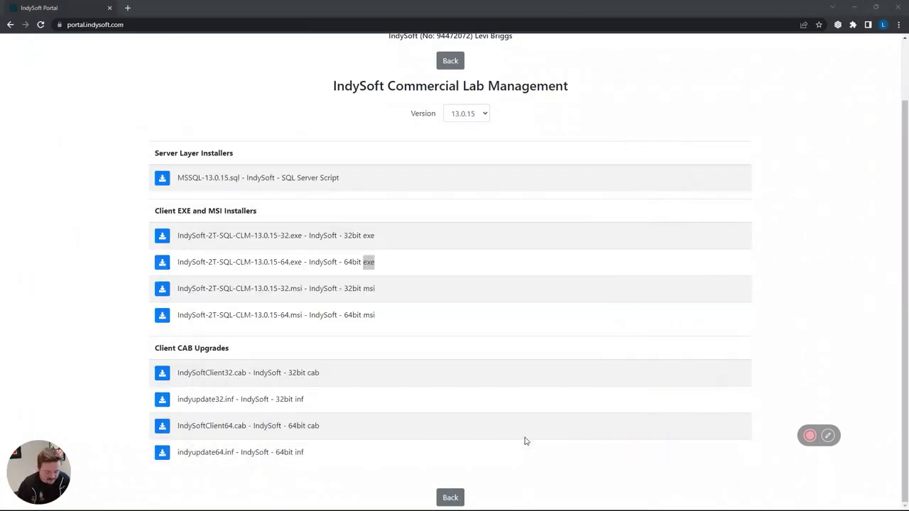
key(super)
key(super)
key(super)
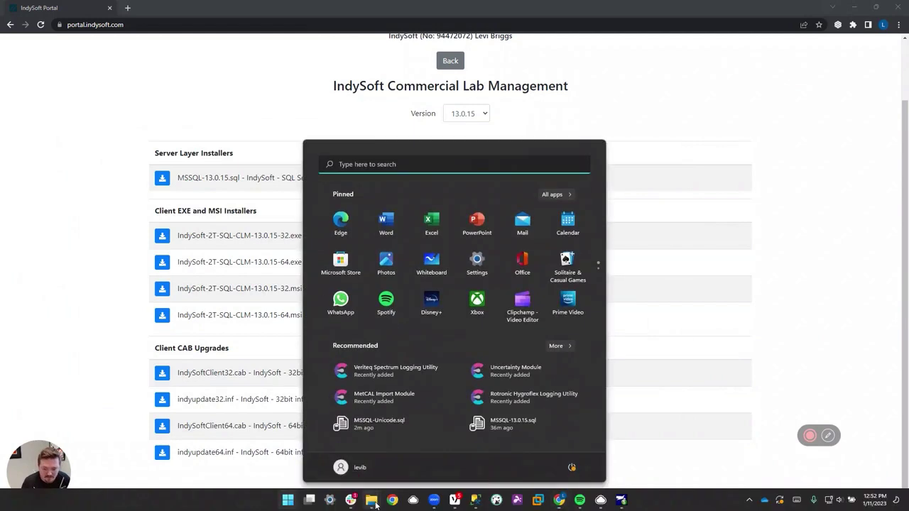
mouse_move(375, 502)
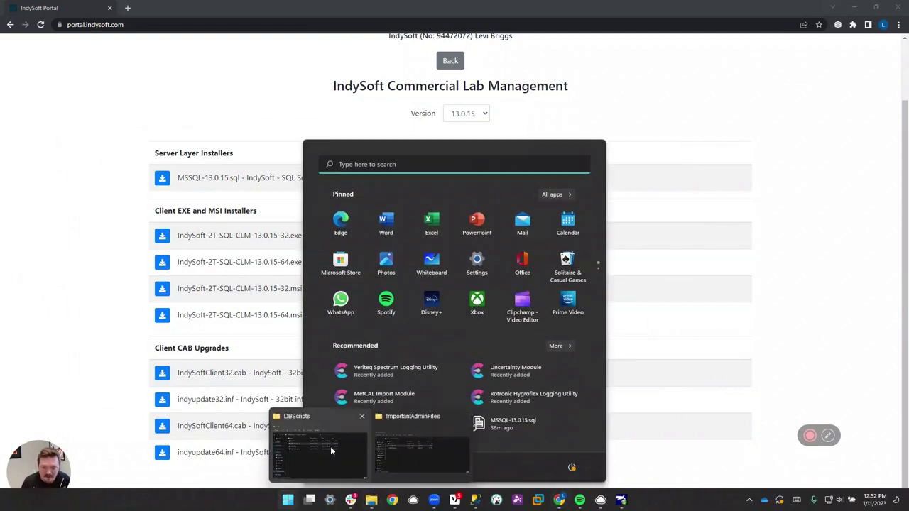
click(307, 449)
key(alt+Left)
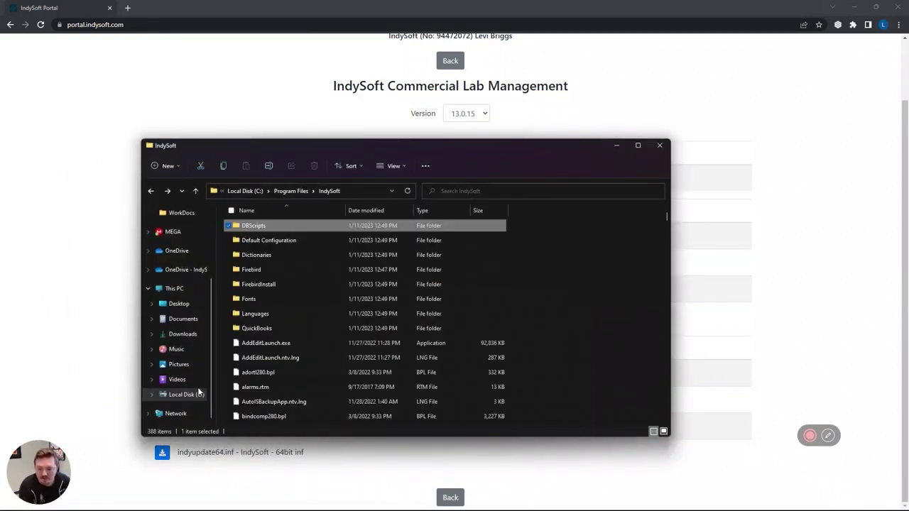
click(199, 393)
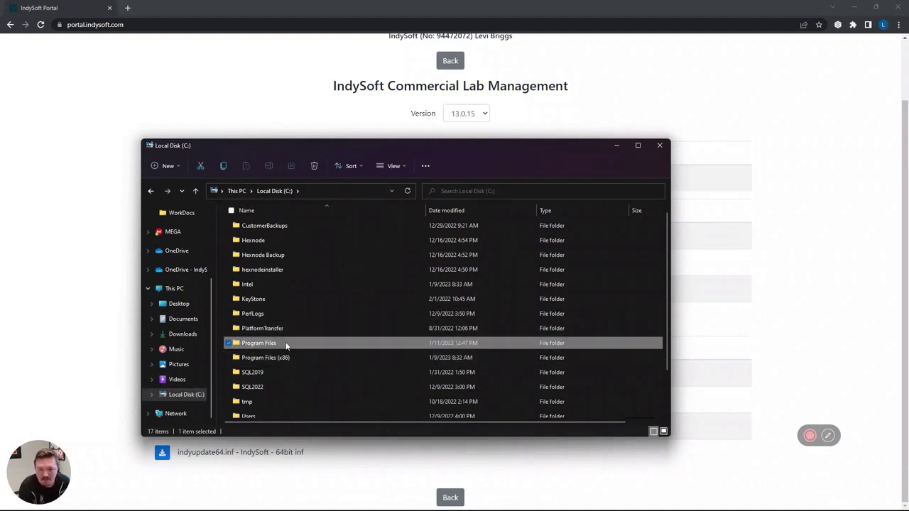
double_click(287, 346)
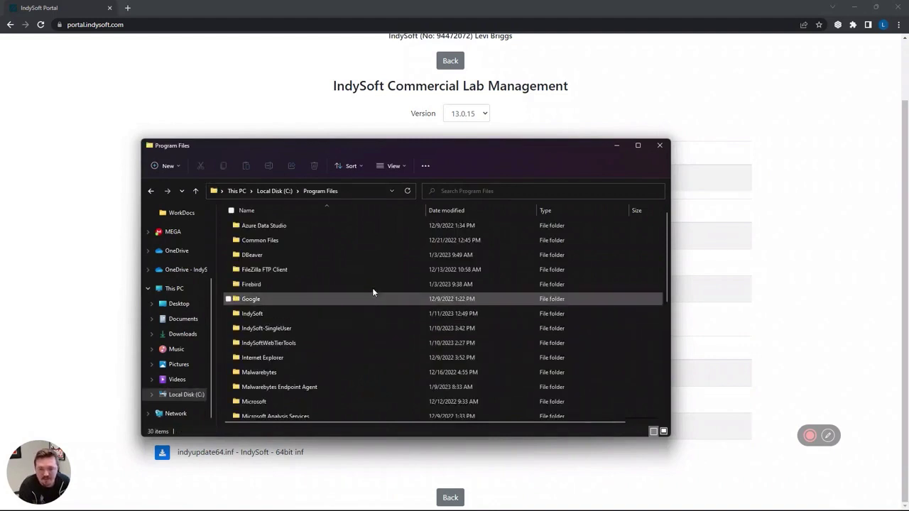
double_click(310, 315)
Search the IndySoft folder for 'dat' and launch DatabaseSettings.exe from the results.
click(500, 186)
text(d)
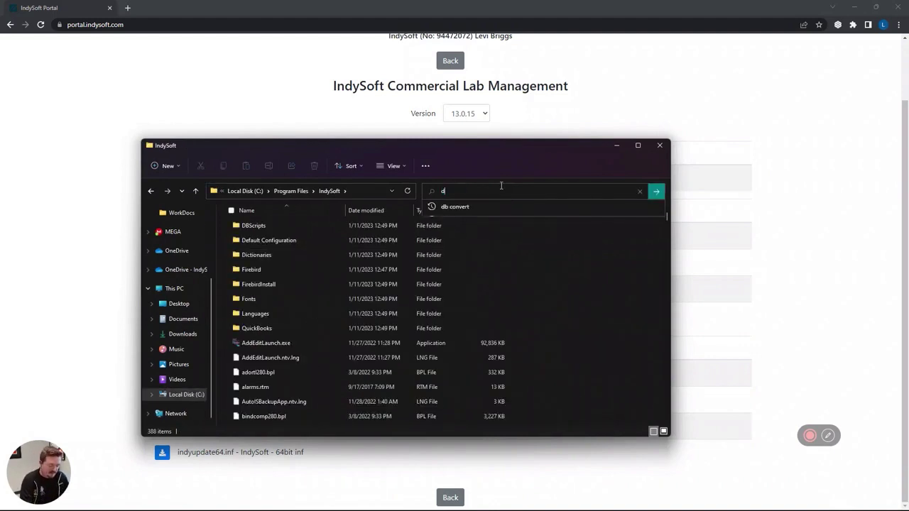
text(atabase)
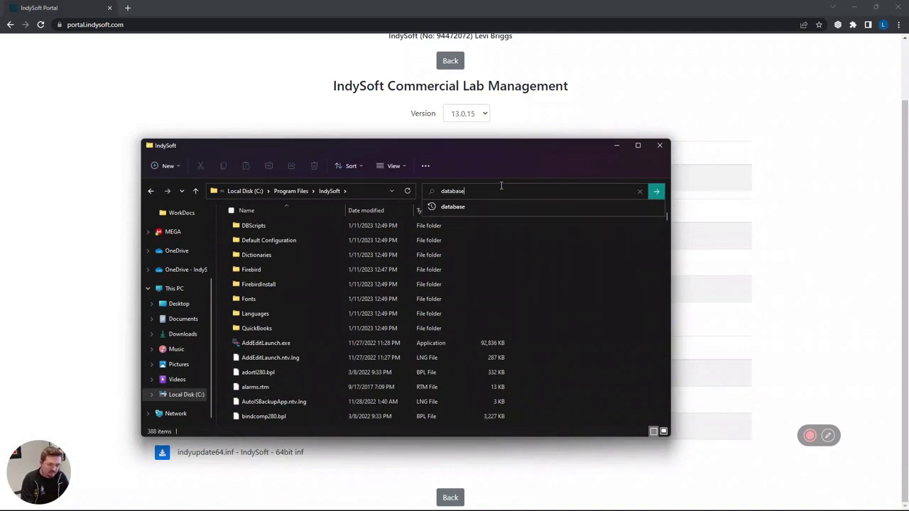
key(Return)
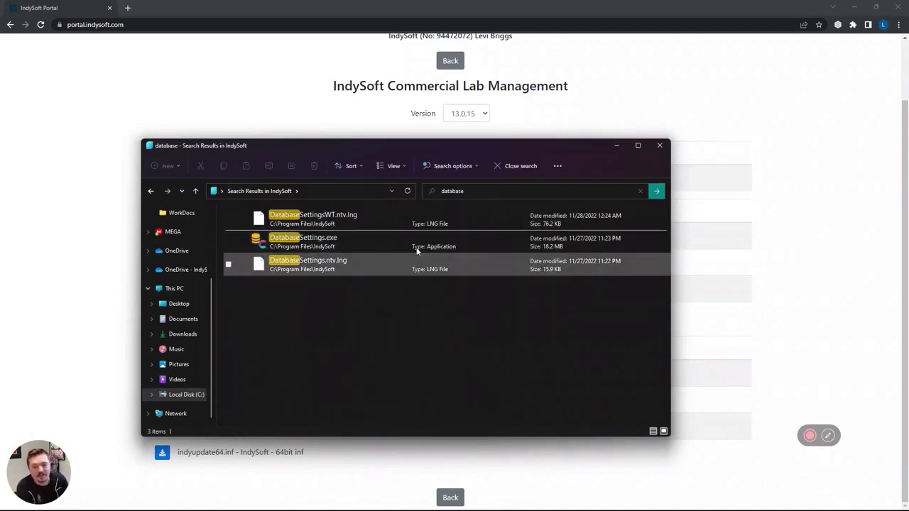
double_click(371, 248)
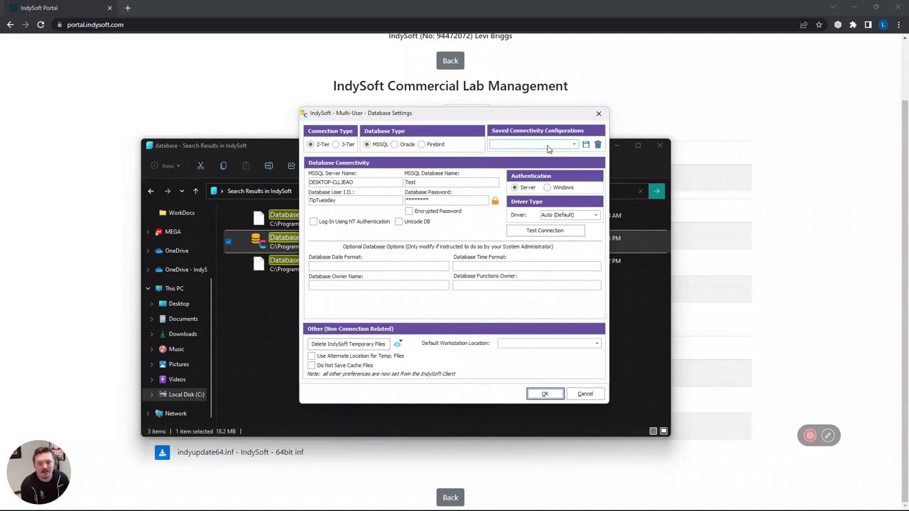
Check the server name and the Test database name fields.
click(456, 185)
click(390, 201)
click(385, 181)
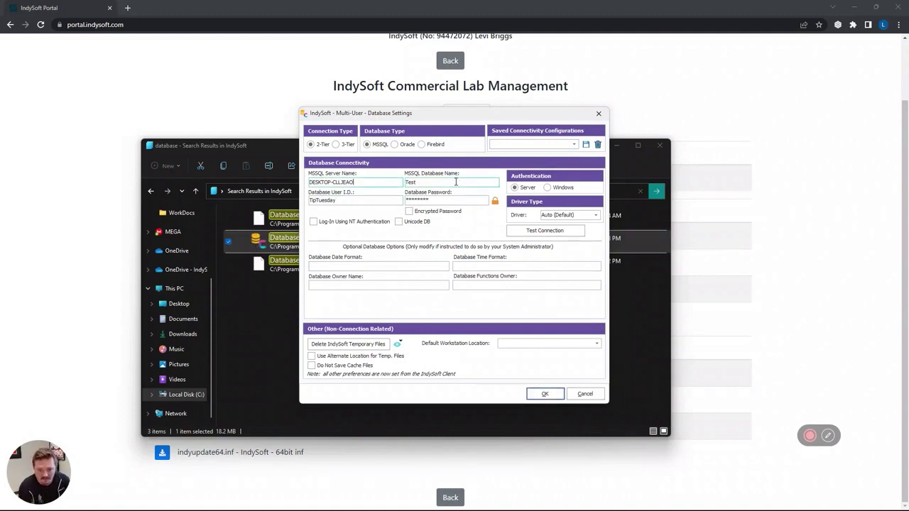
click(456, 182)
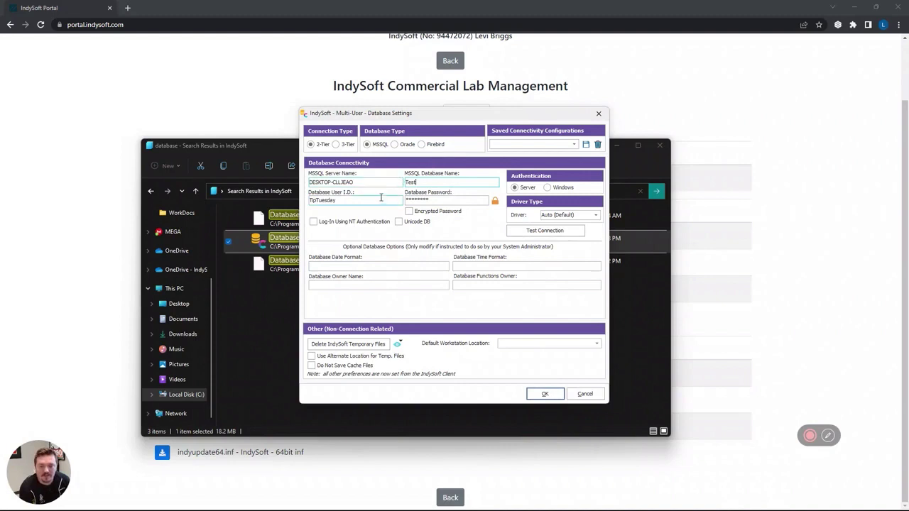
drag(387, 183, 304, 188)
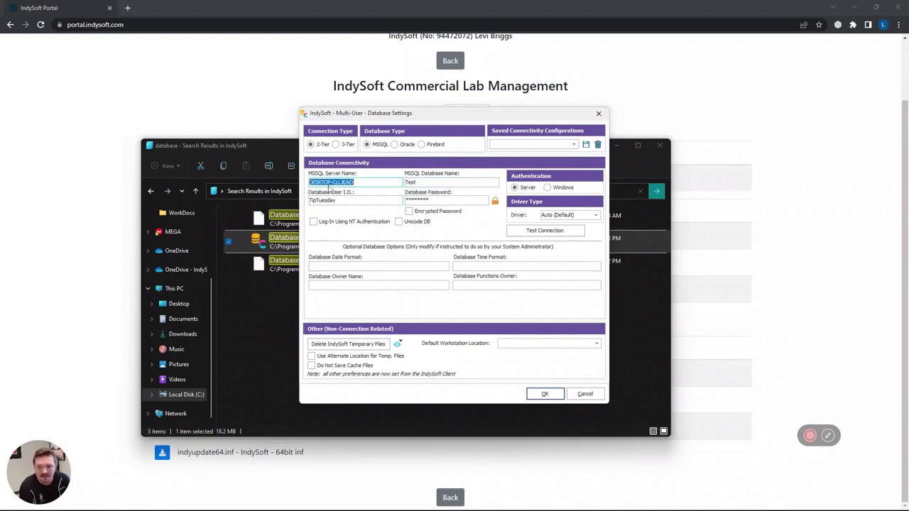
drag(432, 183, 401, 183)
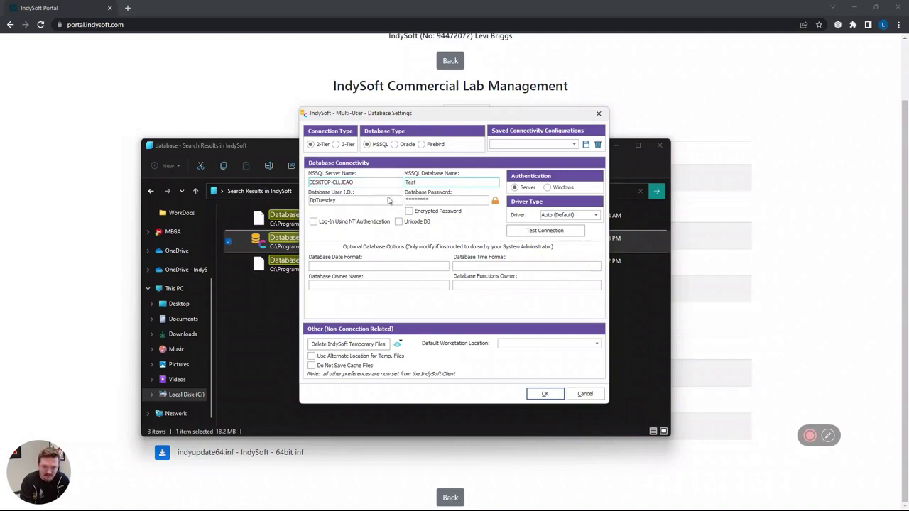
Set User I.D. to Test, enter its password, enable Unicode DB, and test the failing connection.
drag(339, 201, 308, 200)
text(Test)
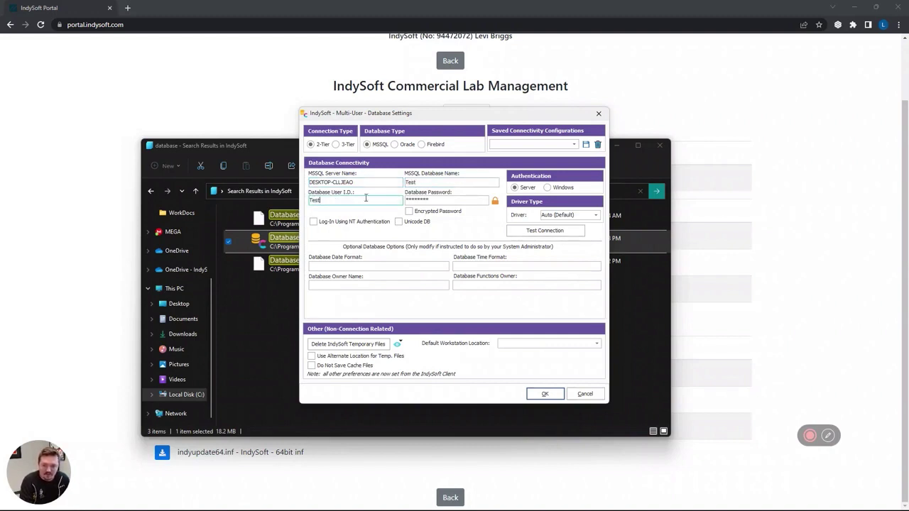
key(Tab)
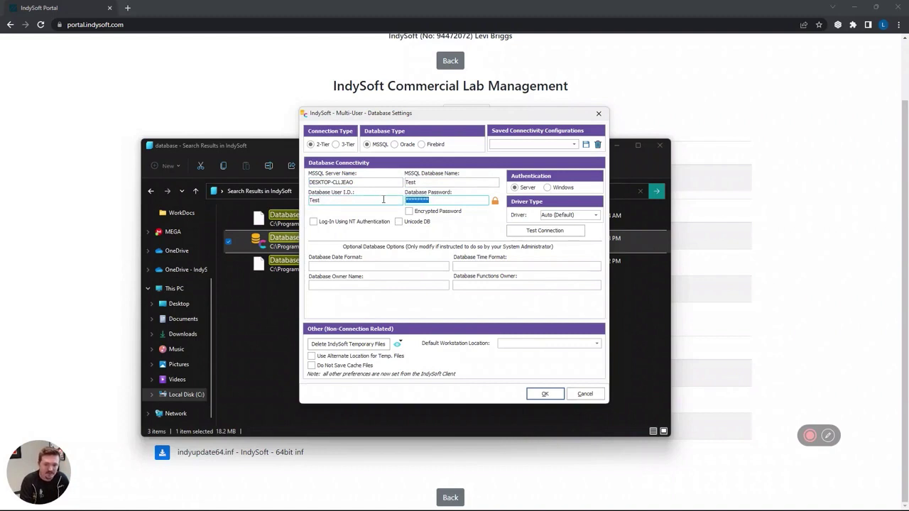
text(Te)
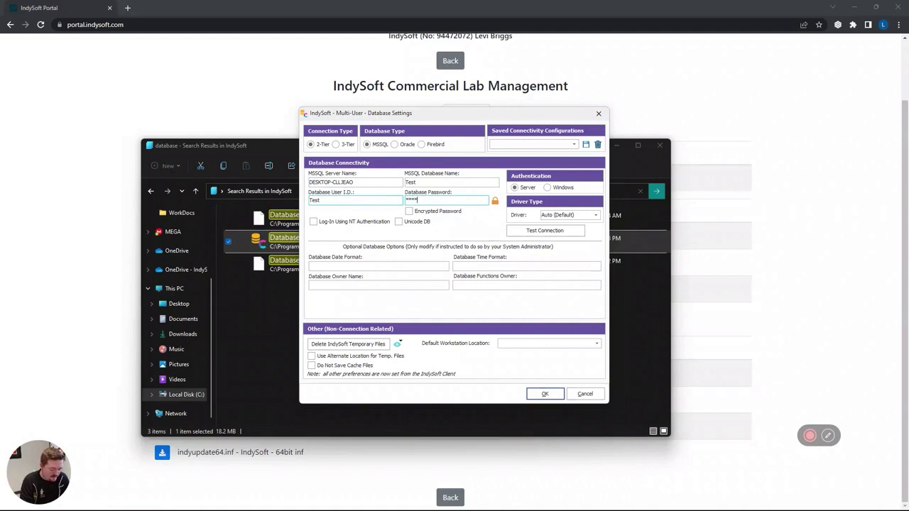
click(399, 221)
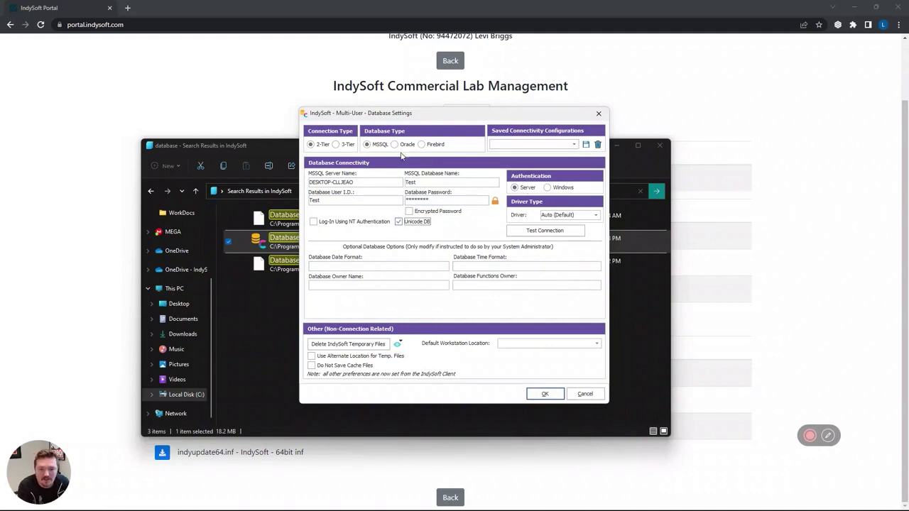
click(538, 231)
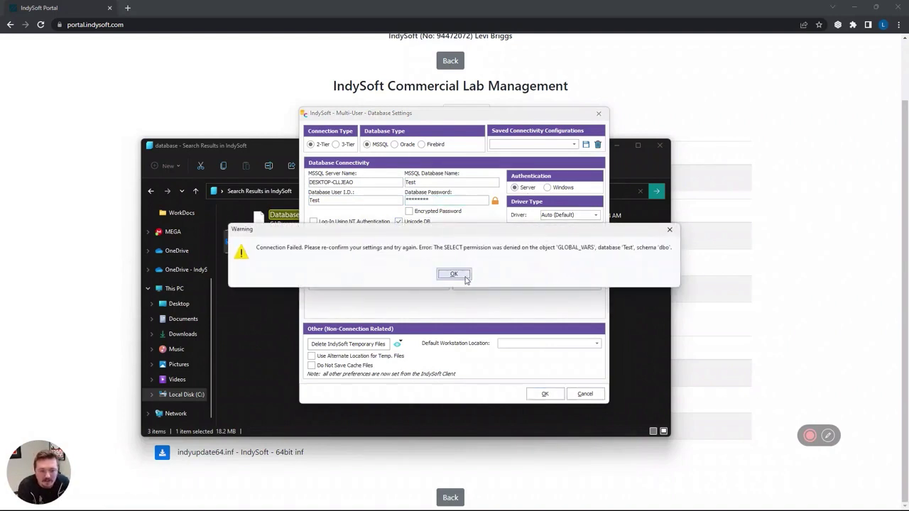
click(459, 277)
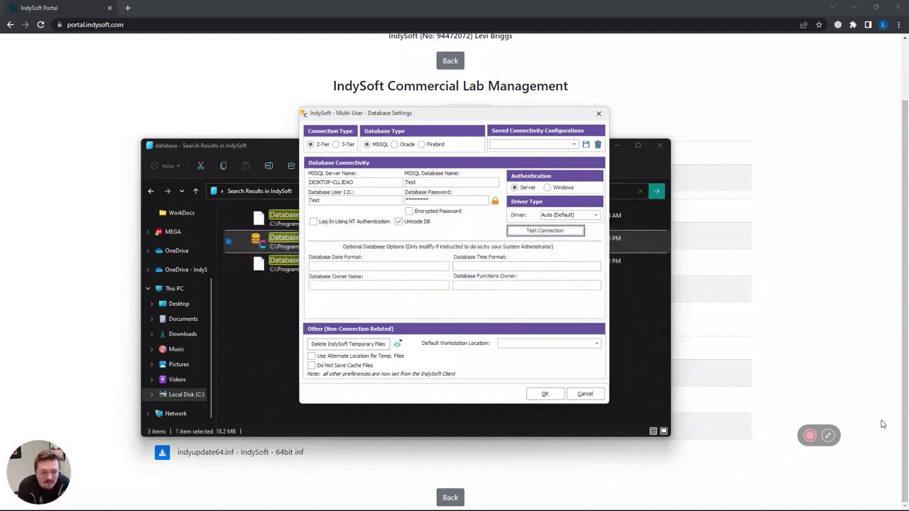
For the Test login, replace db_denydatawriter with db_datareader and db_datawriter on the Test database.
mouse_move(810, 435)
click(744, 437)
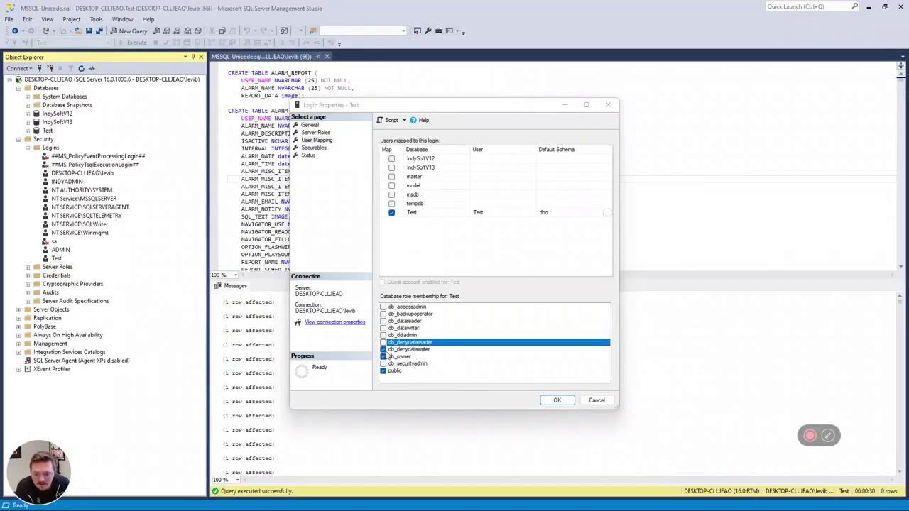
click(384, 350)
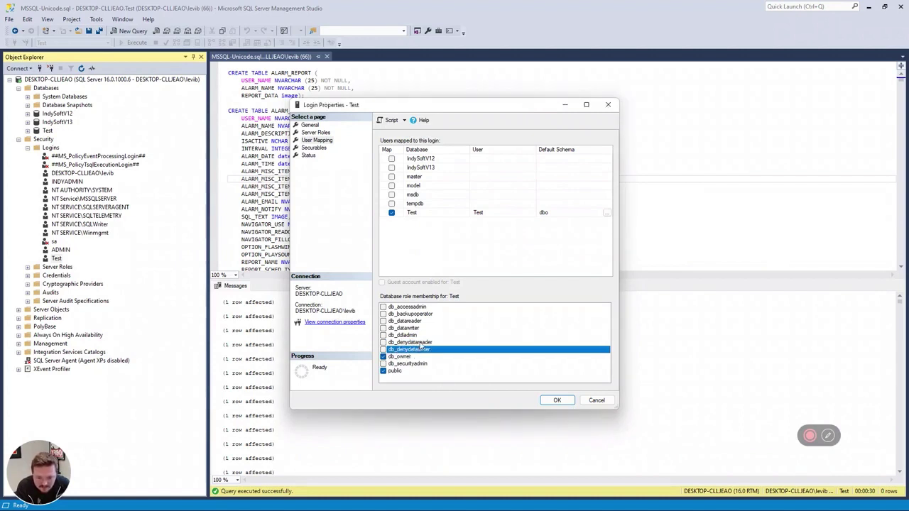
click(383, 321)
click(383, 328)
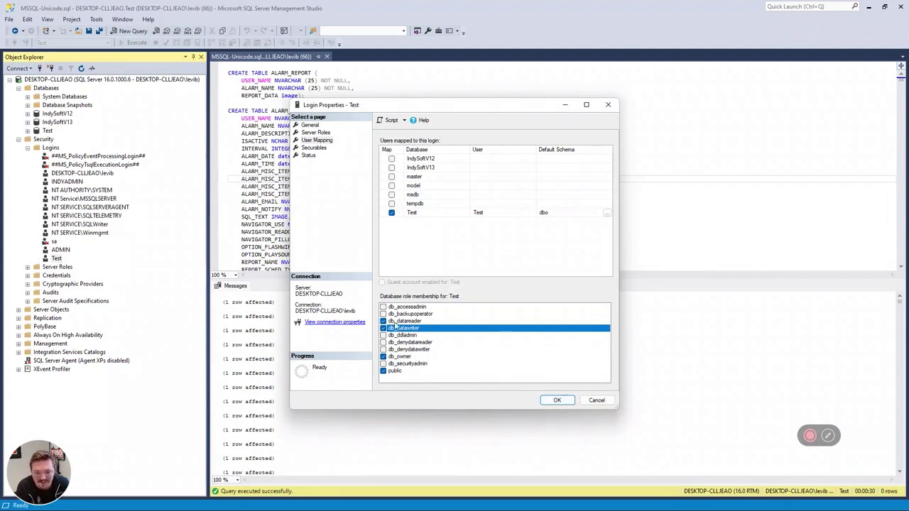
click(558, 400)
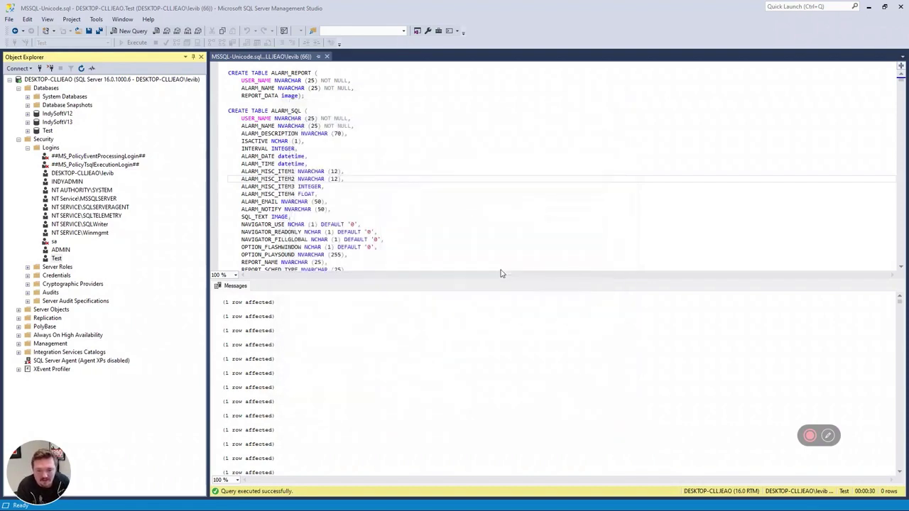
Rerun Test Connection in Database Settings and acknowledge the success message.
key(super)
click(637, 503)
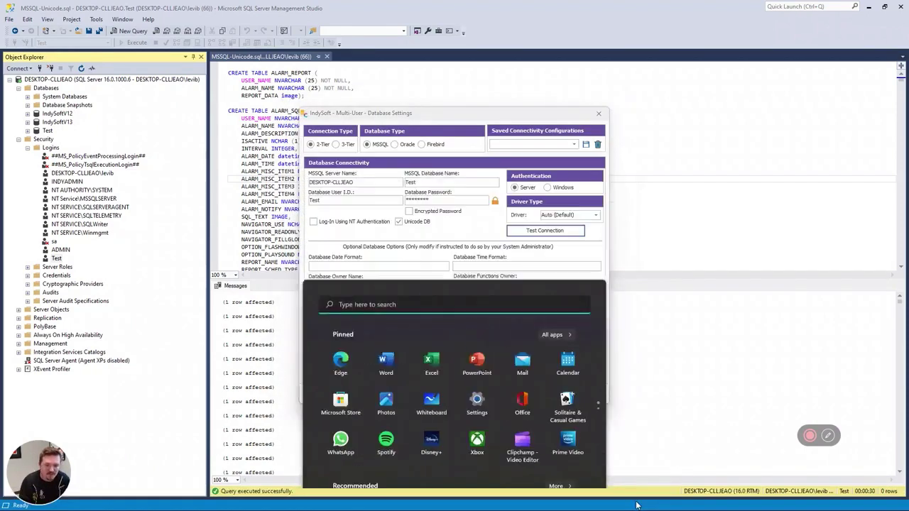
click(545, 230)
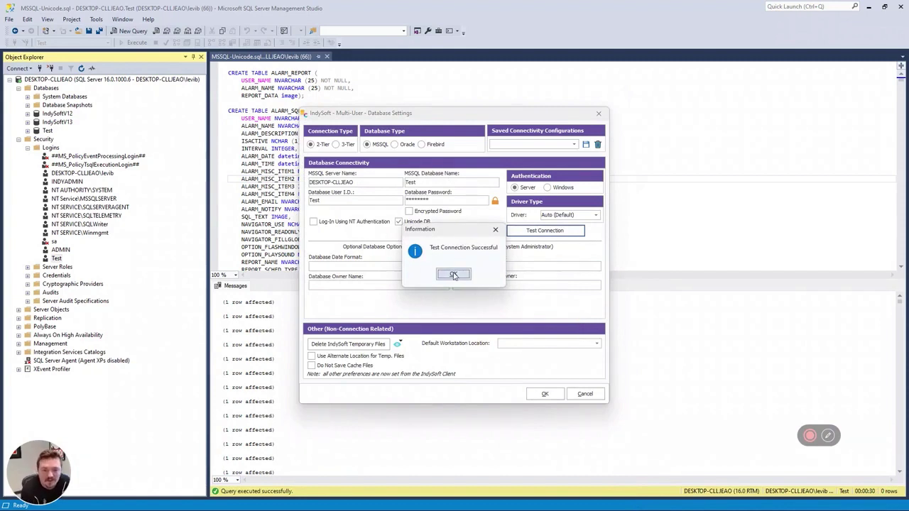
click(455, 274)
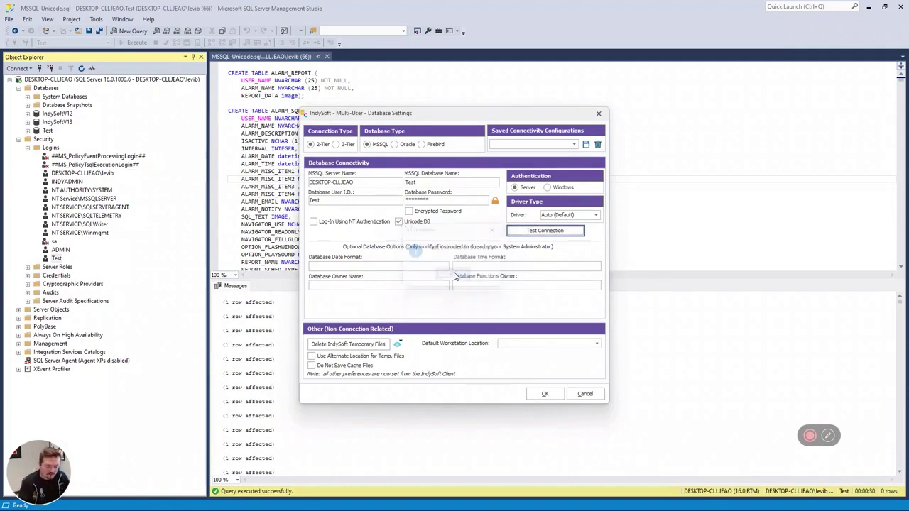
Search the Start menu for 'ind', then close the search.
key(super)
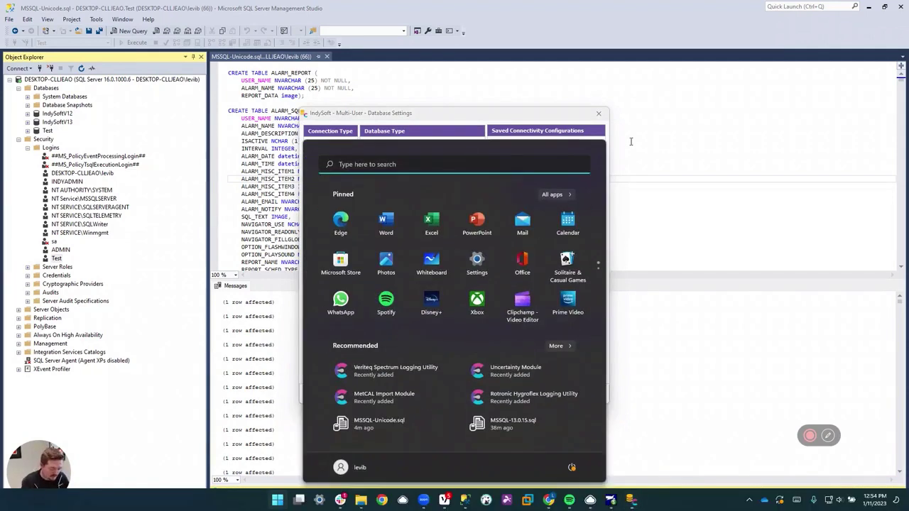
text(ind)
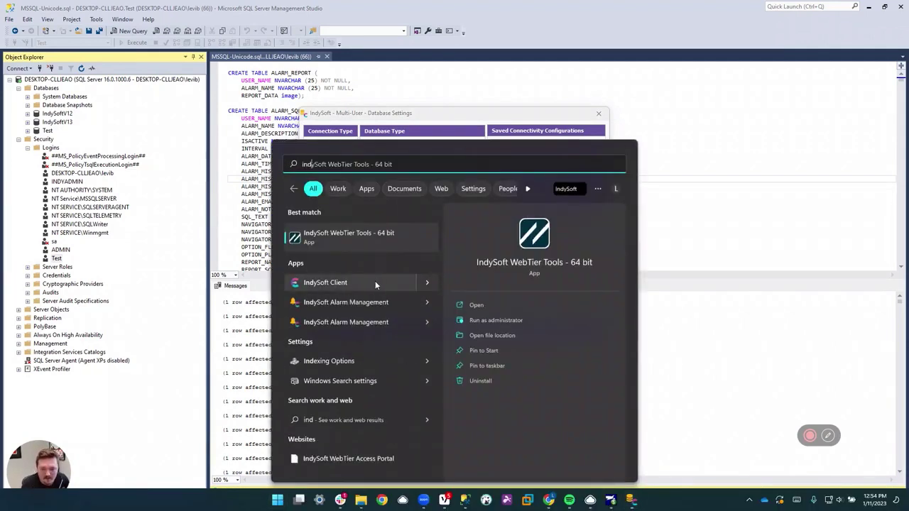
key(Escape)
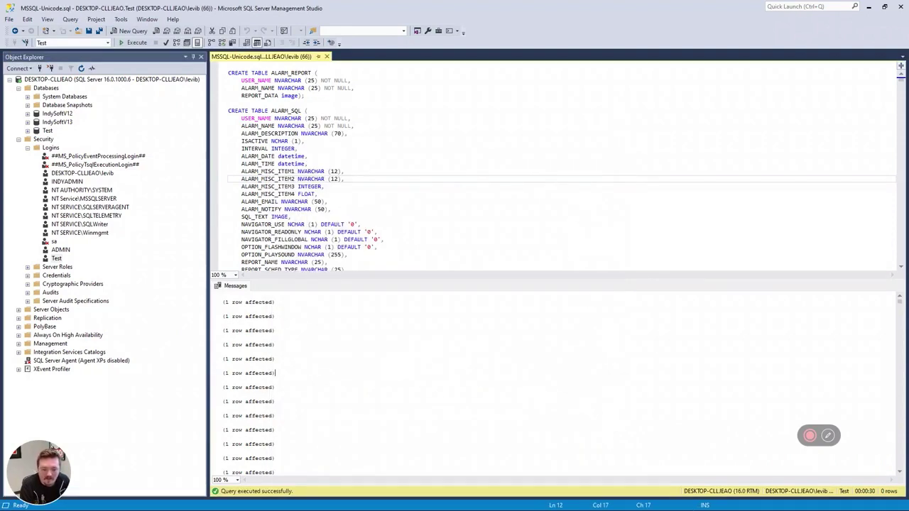
Launch the IndySoft client and sign in with the suggested username.
key(super)
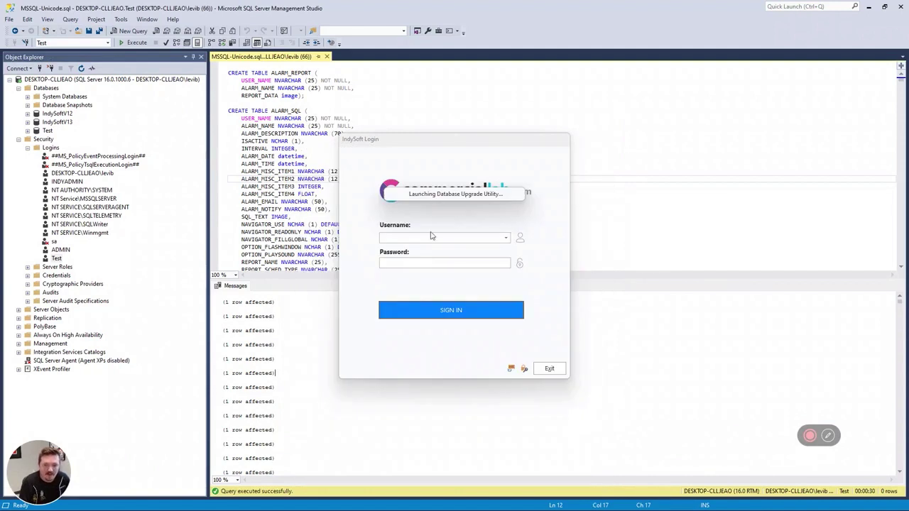
click(431, 238)
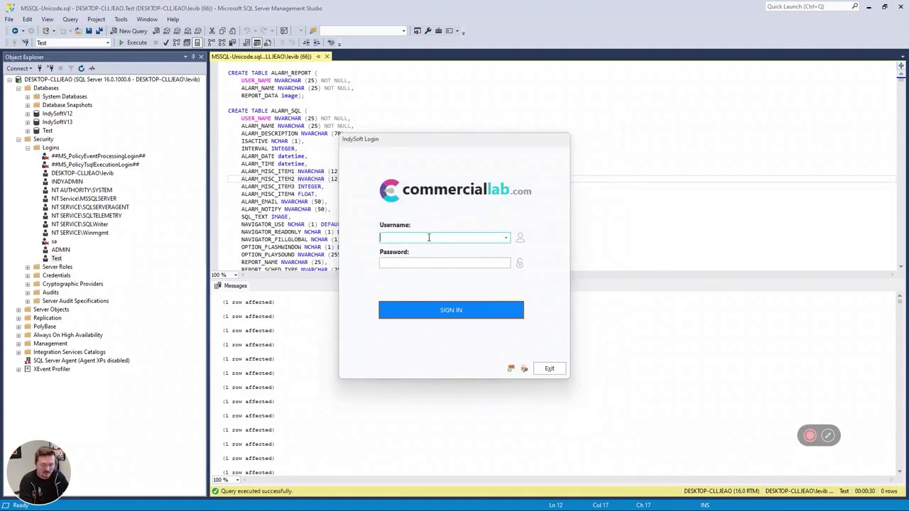
text(indySOFT)
key(Tab)
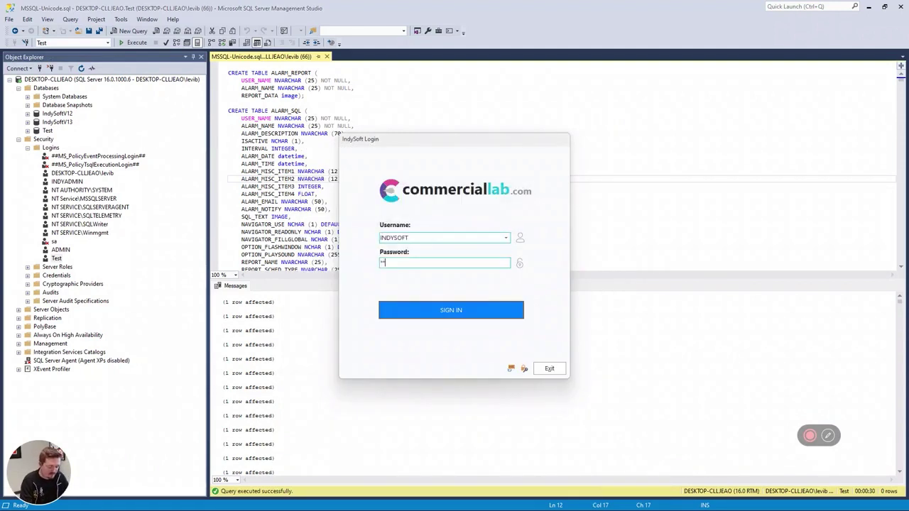
key(Return)
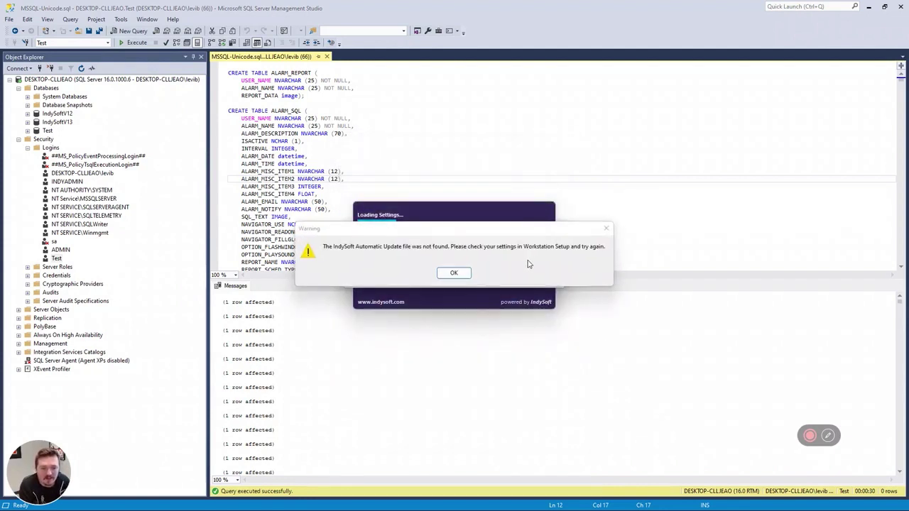
Dismiss the missing-update warning, agree to register, and enter the username again.
click(456, 274)
click(429, 276)
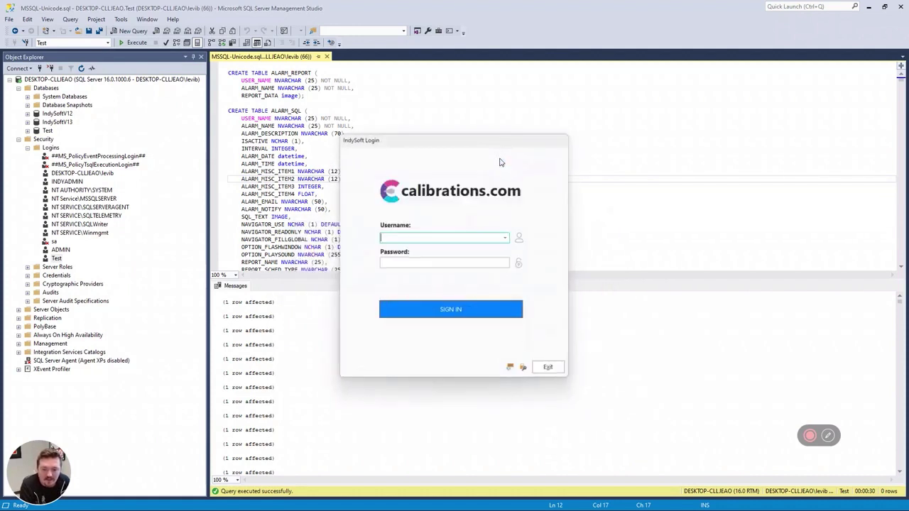
text(INDYSOFT)
key(Tab)
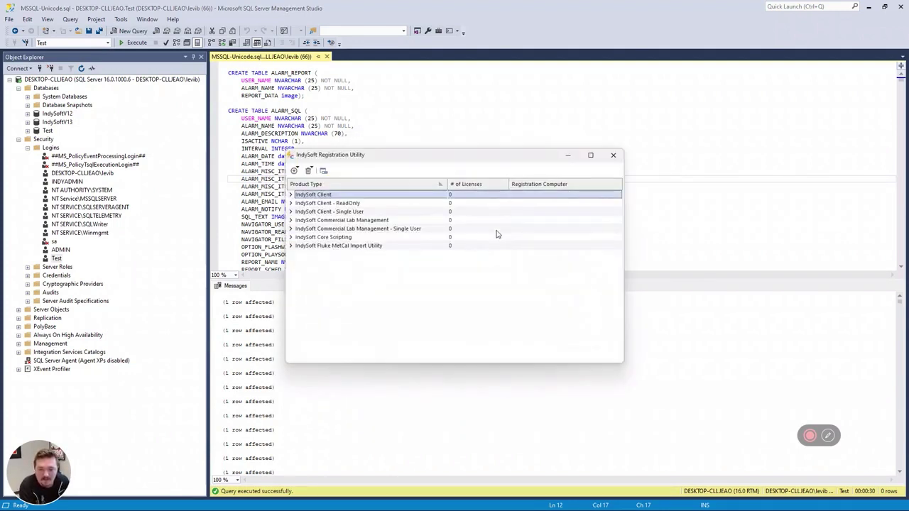
Start adding licenses for Commercial Lab Management and edit the License Environment # value.
click(343, 221)
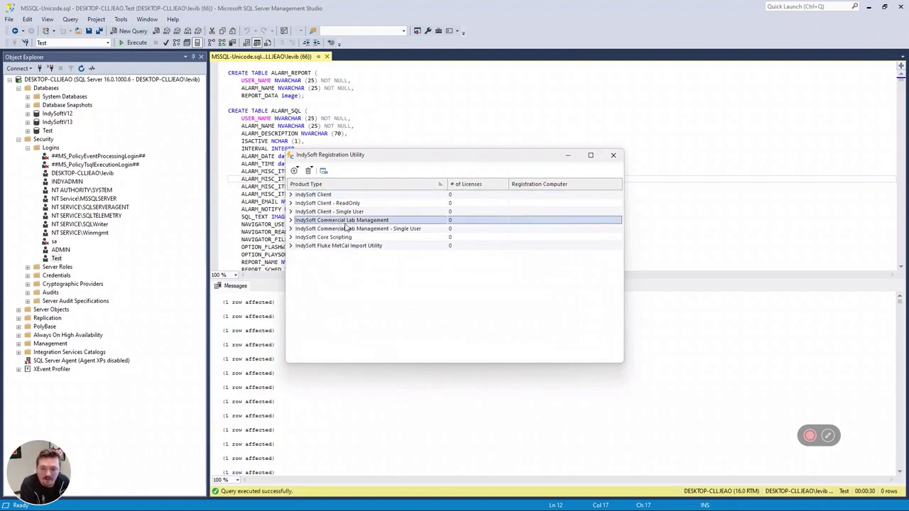
right_click(403, 224)
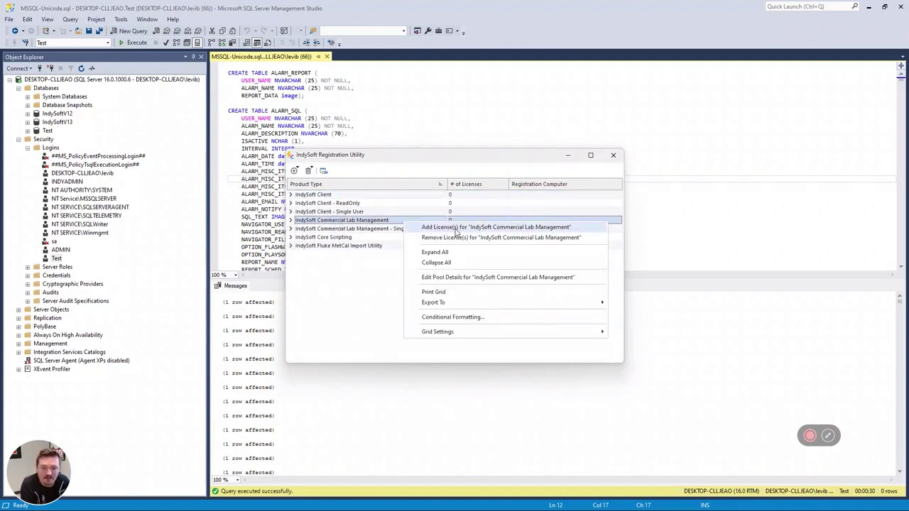
click(459, 229)
drag(476, 165, 382, 131)
click(277, 225)
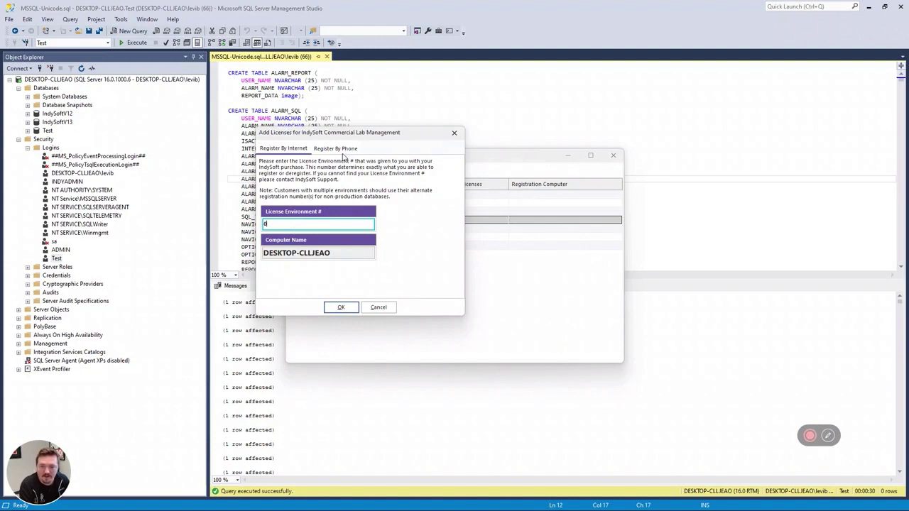
Register one license by phone with the pasted IndySoft code, confirm, and minimize the utility.
click(340, 150)
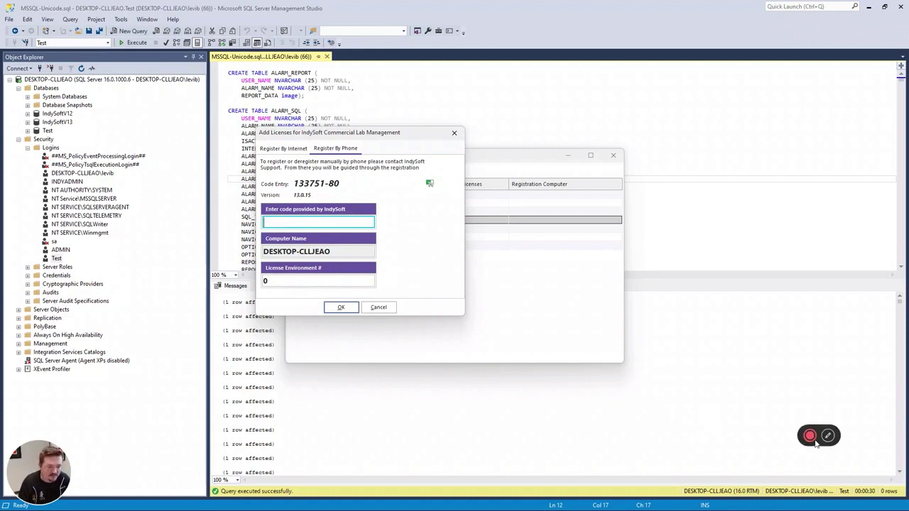
key(ctrl+v)
click(341, 307)
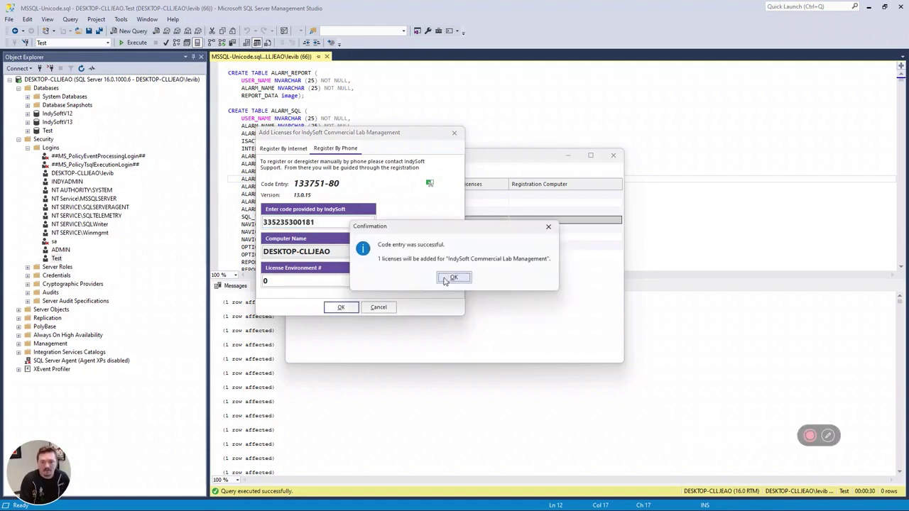
click(762, 365)
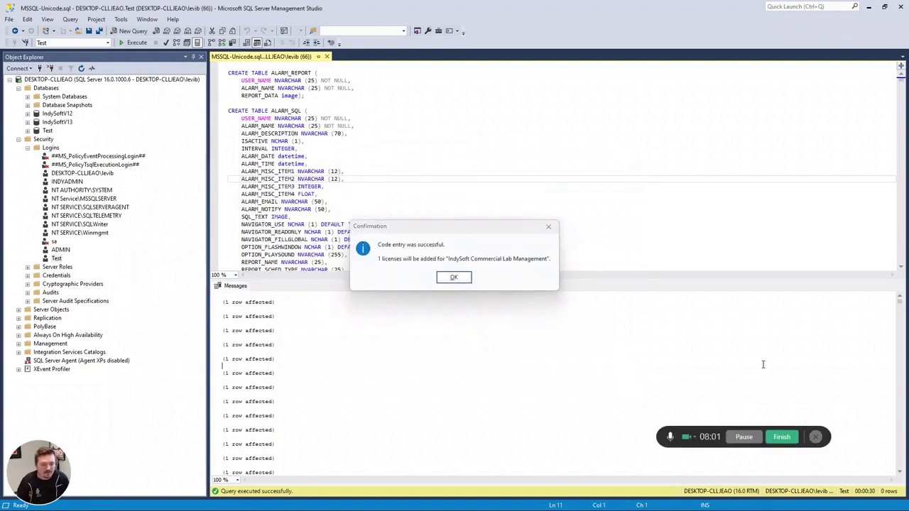
click(453, 277)
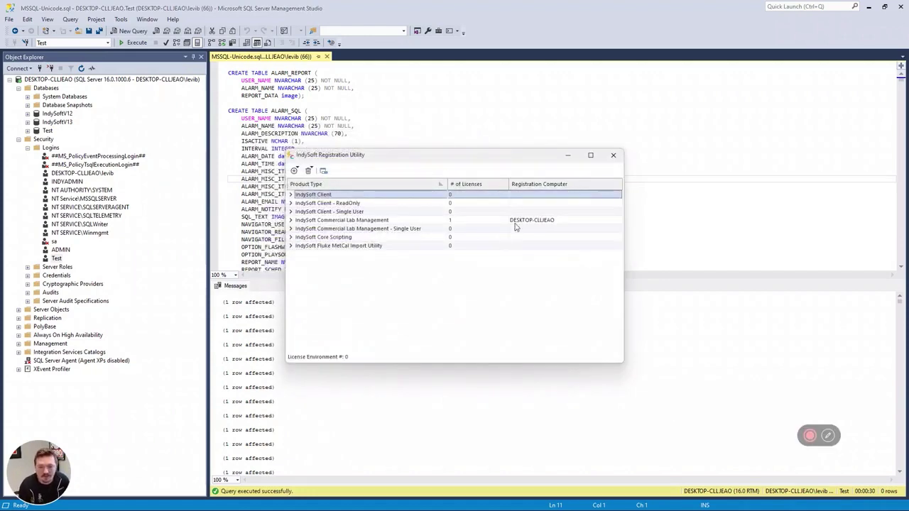
click(568, 157)
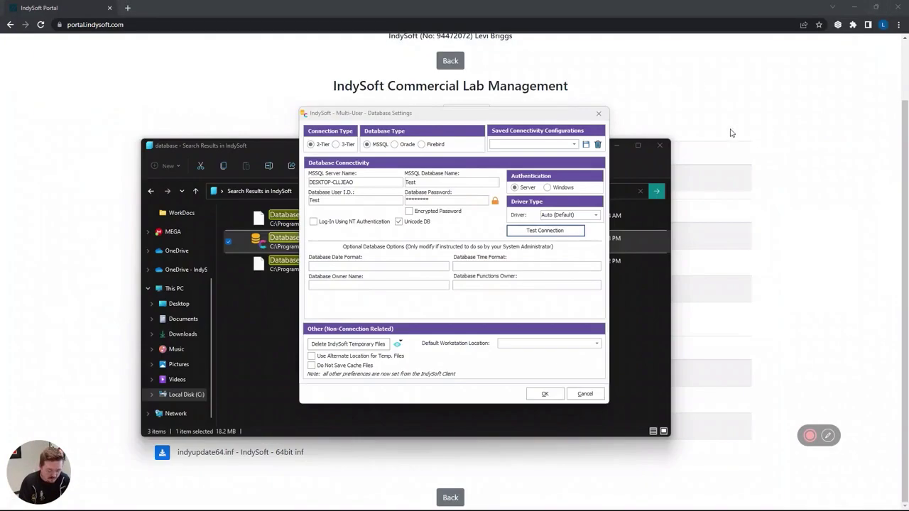
Relaunch IndySoft Client via Start search 'indy' and sign in with the username.
key(super)
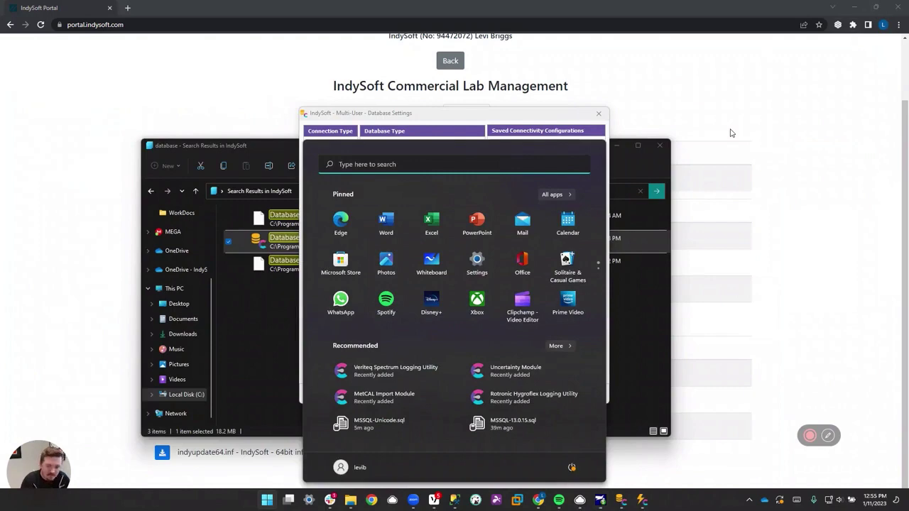
text(indySoft Client)
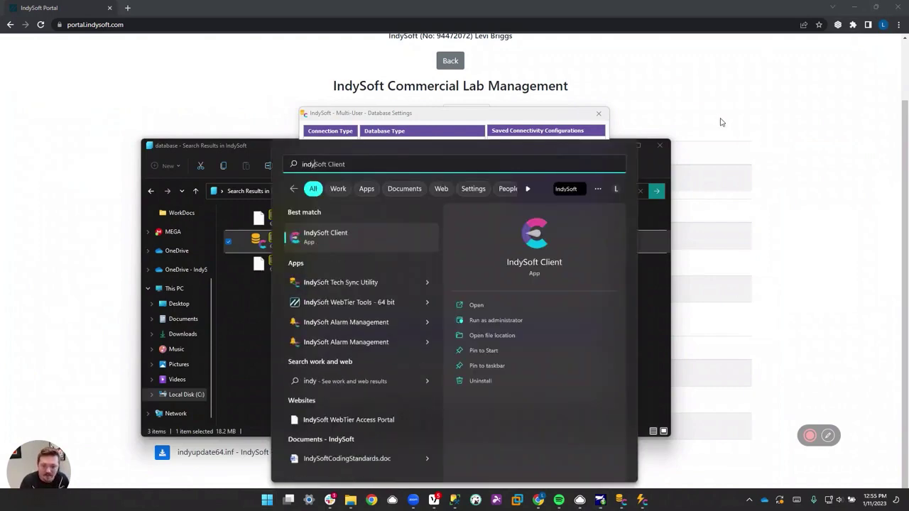
key(Return)
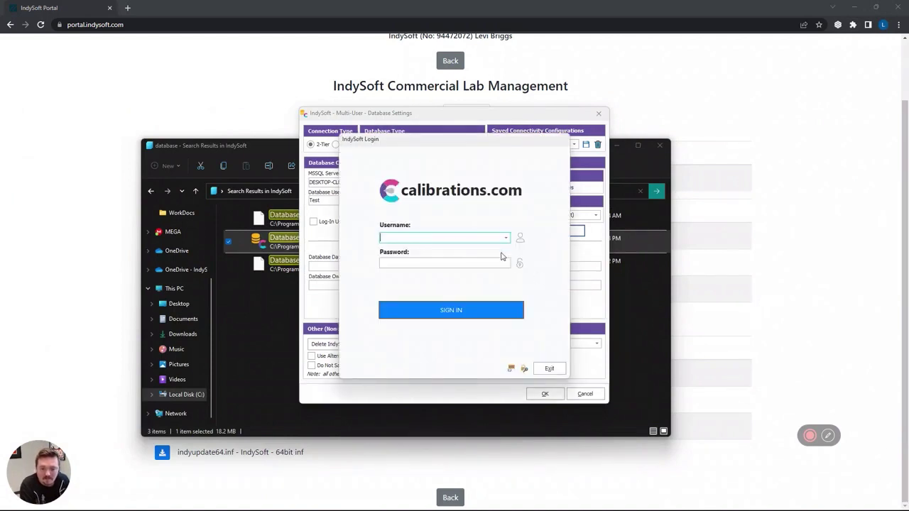
text(indYSOFT)
click(449, 237)
key(Tab)
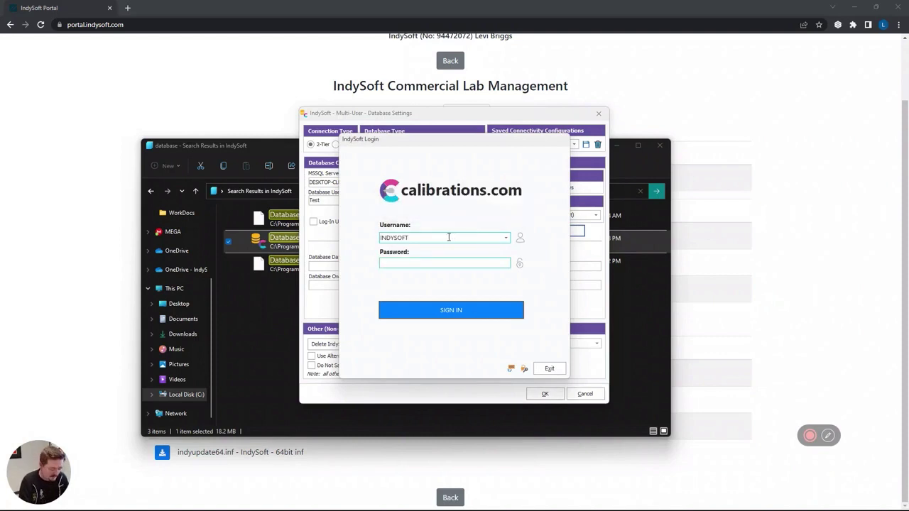
key(Return)
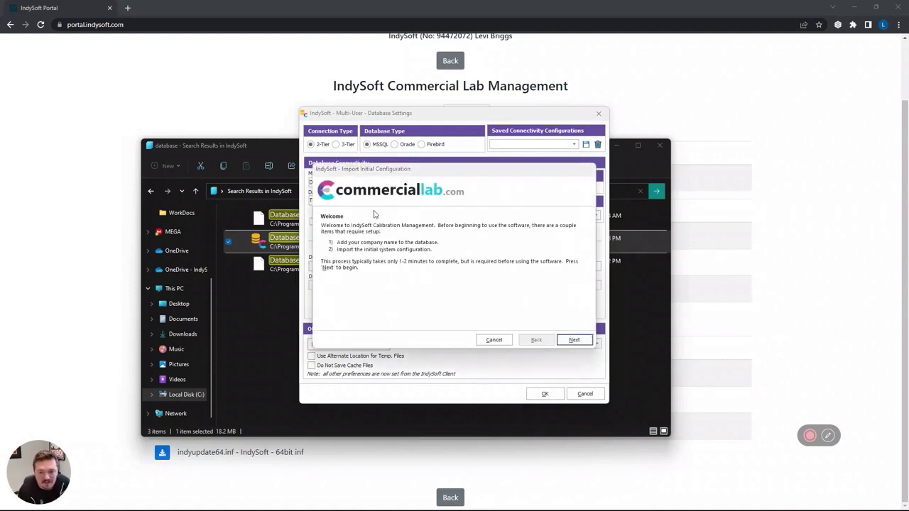
Dismiss the update message and add a new company named Test in the wizard.
click(457, 272)
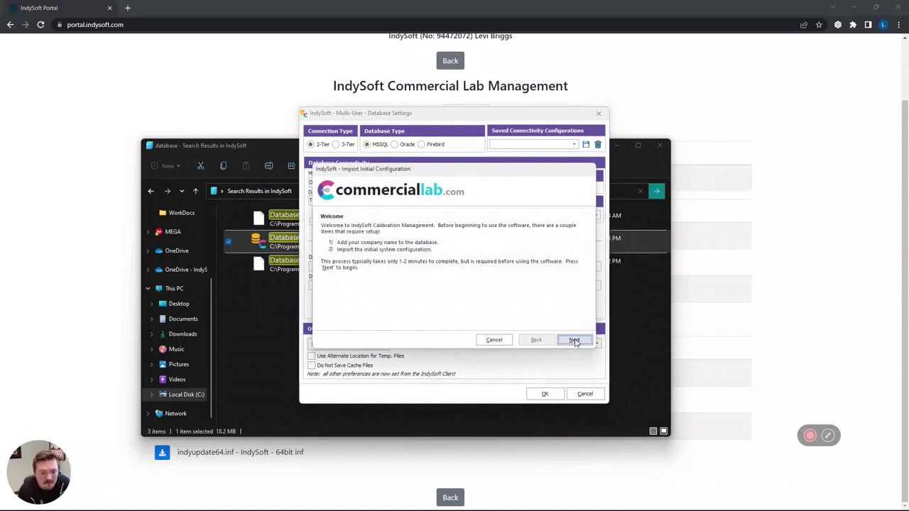
click(574, 340)
click(519, 226)
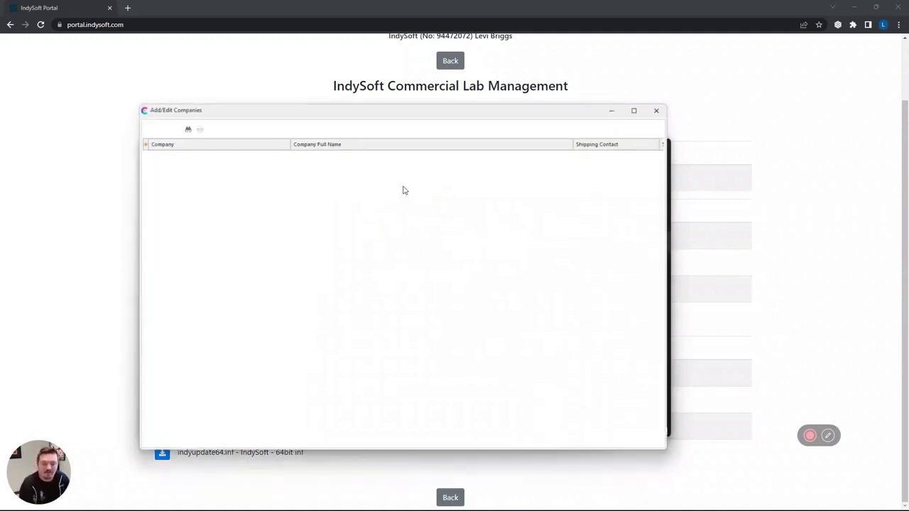
click(147, 128)
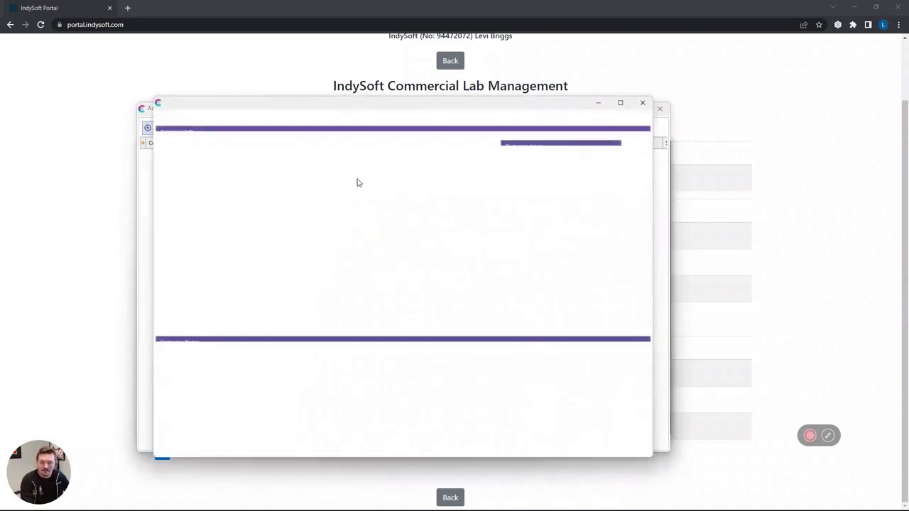
text(Test)
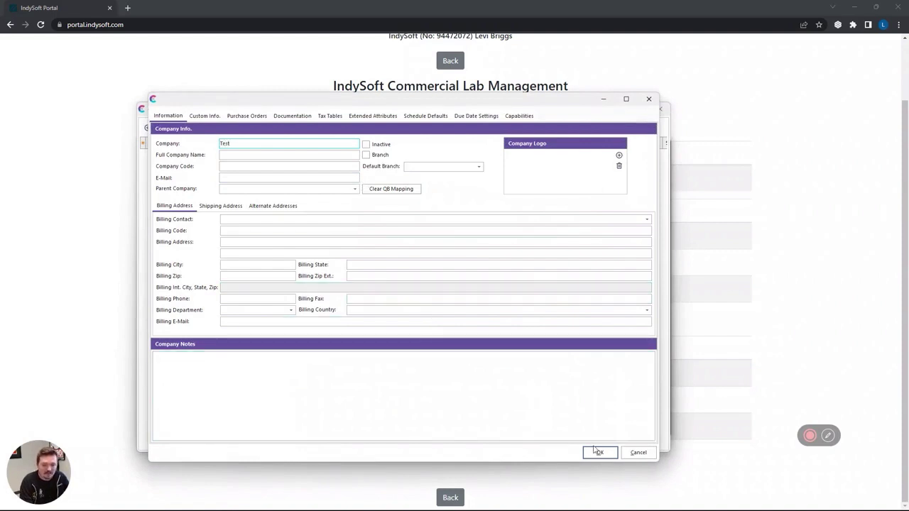
click(599, 452)
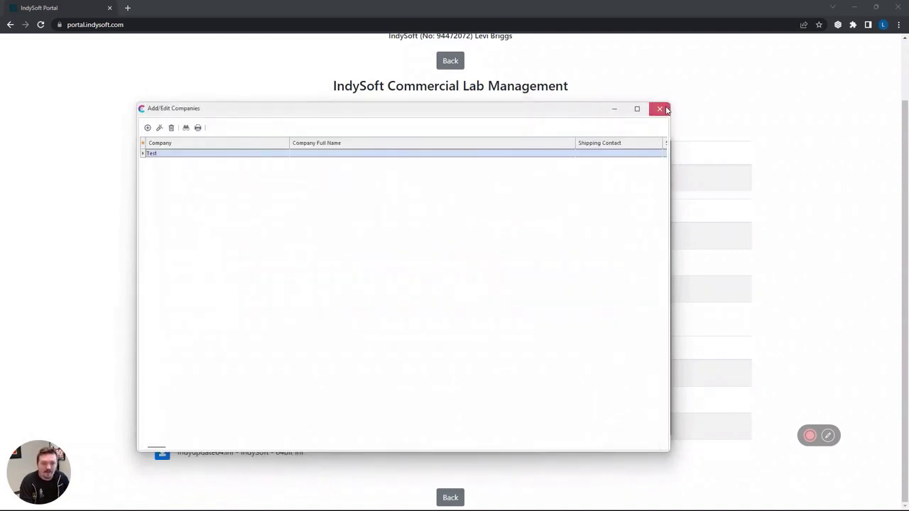
click(659, 108)
Import the COMMERCIAL LAB initial configuration and close the Message Viewer of errors.
click(573, 341)
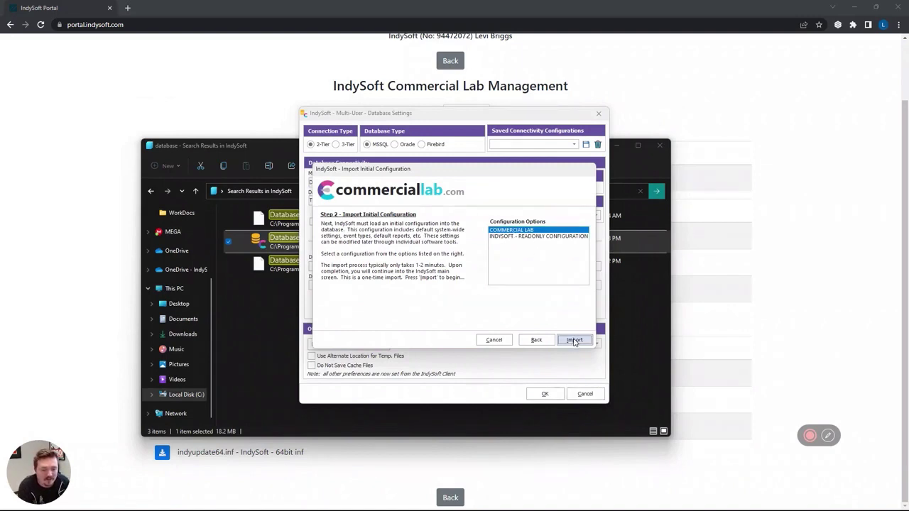
click(574, 341)
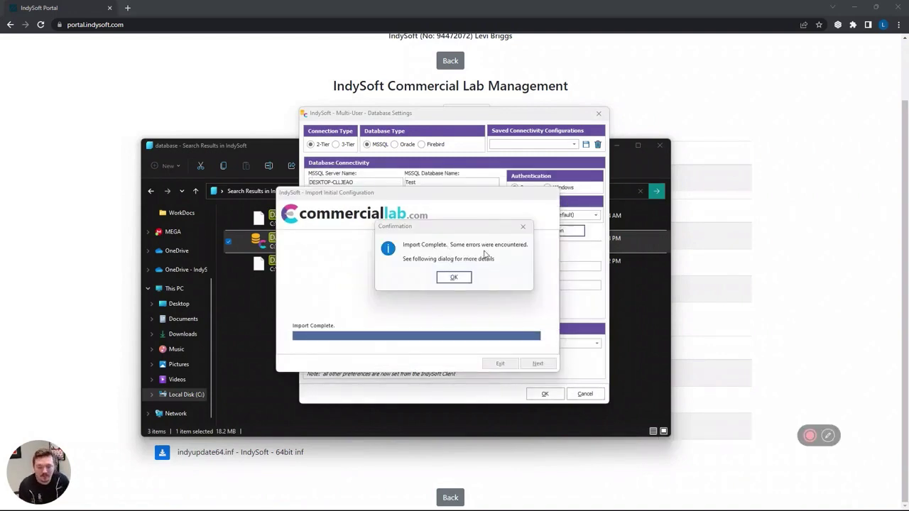
click(455, 276)
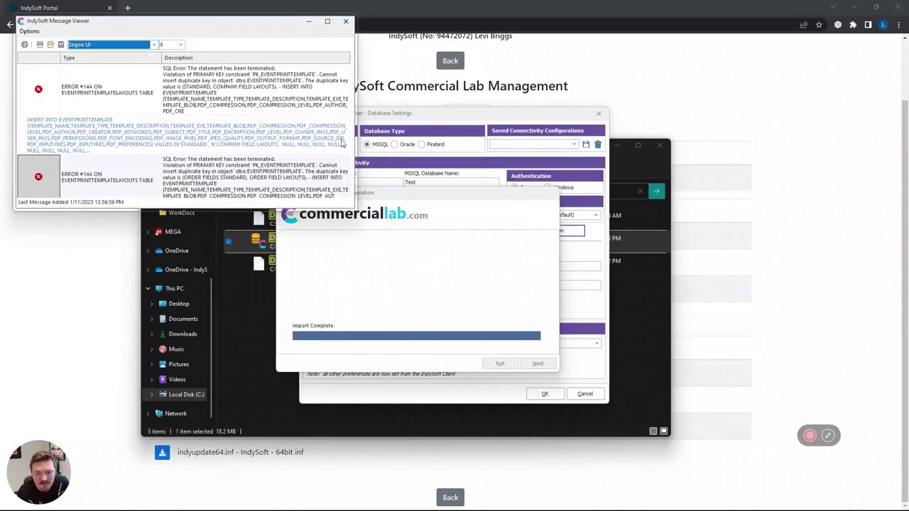
click(346, 21)
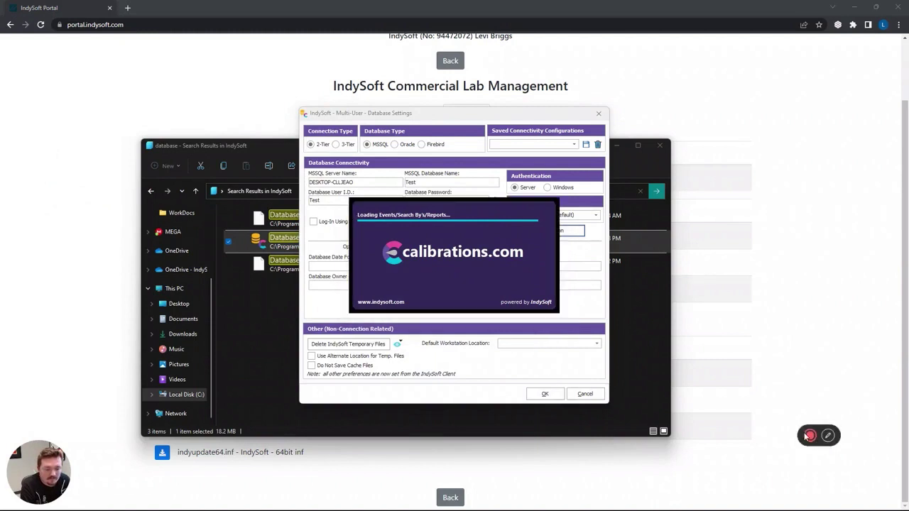
Accept the Test company, cancel the new equipment record, and close Advanced Company Search.
mouse_move(801, 437)
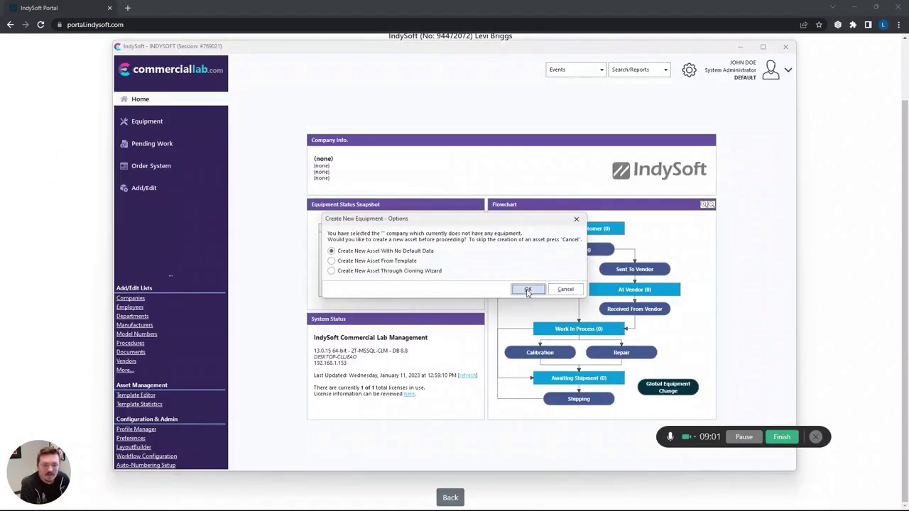
click(526, 290)
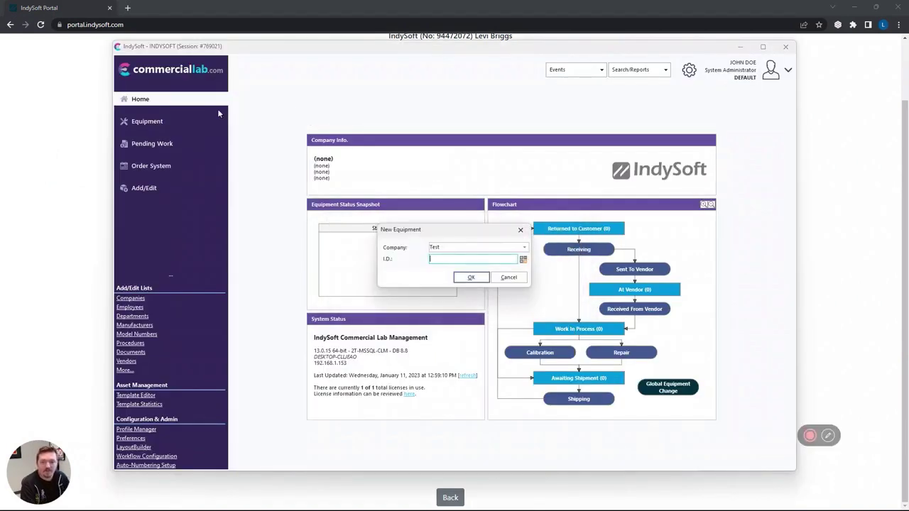
click(509, 277)
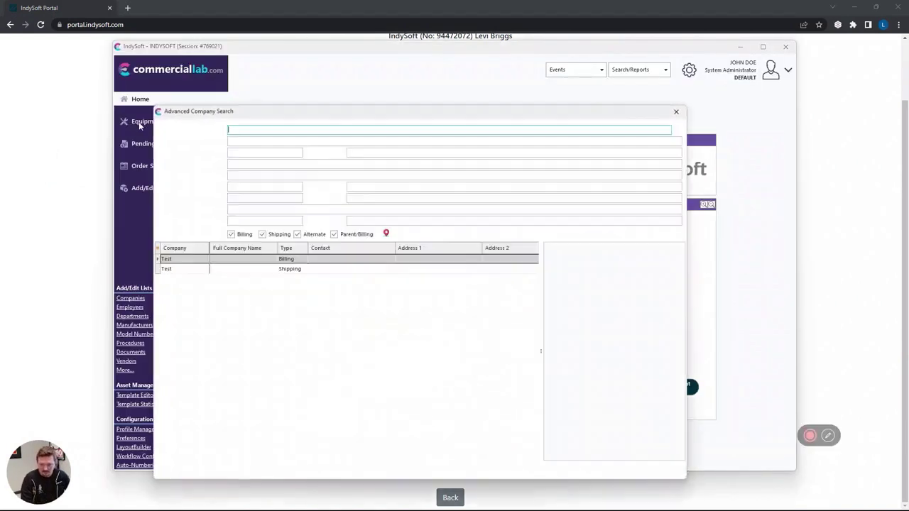
click(676, 112)
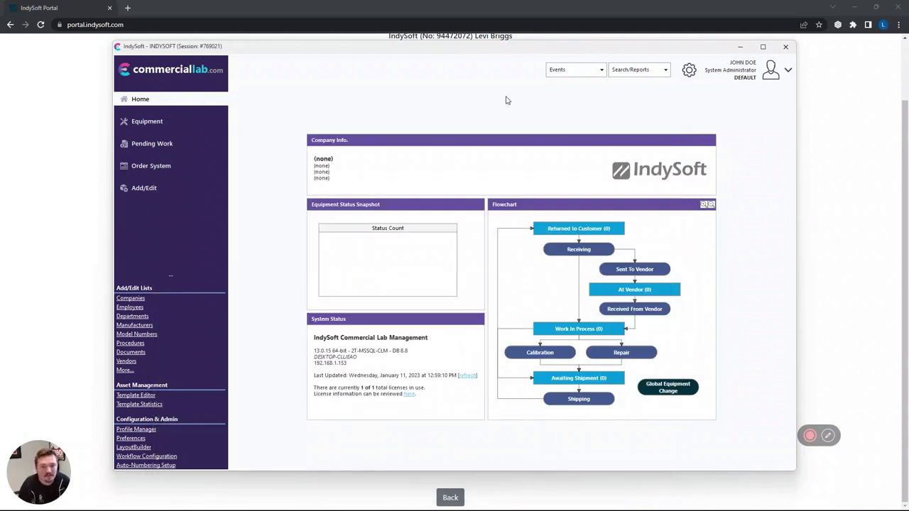
Open the Equipment form from the sidebar, then close the IndySoft client window.
click(147, 121)
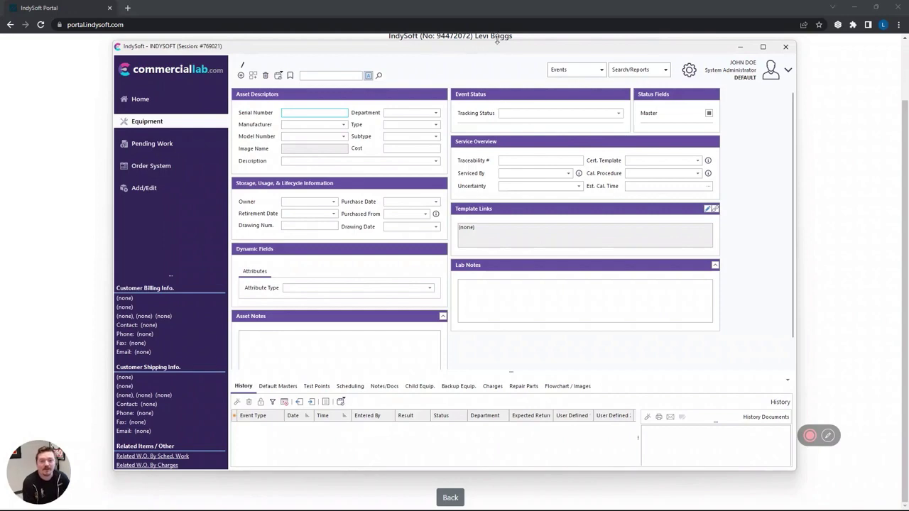
drag(334, 47, 274, 77)
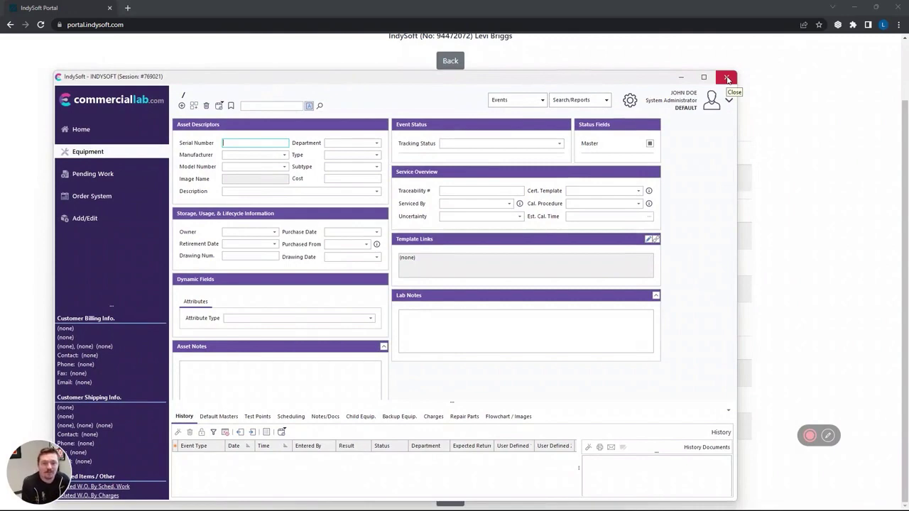
click(727, 79)
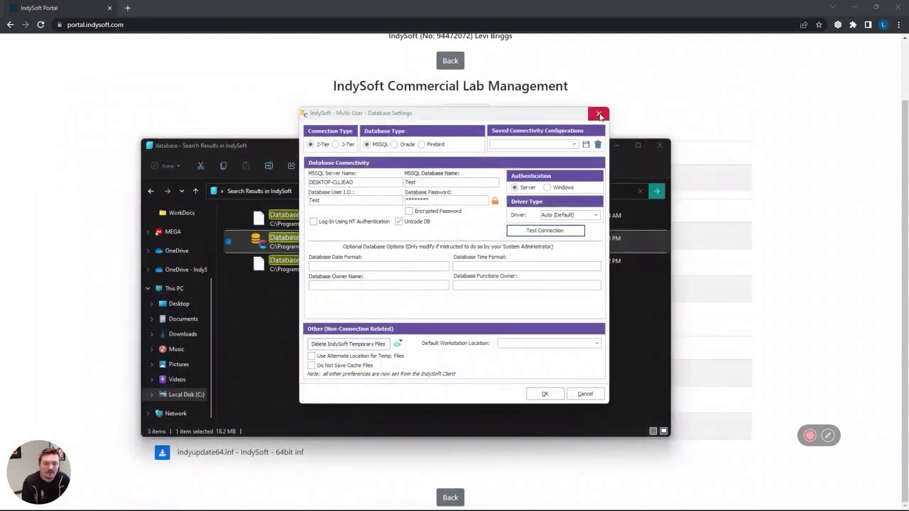
mouse_move(813, 439)
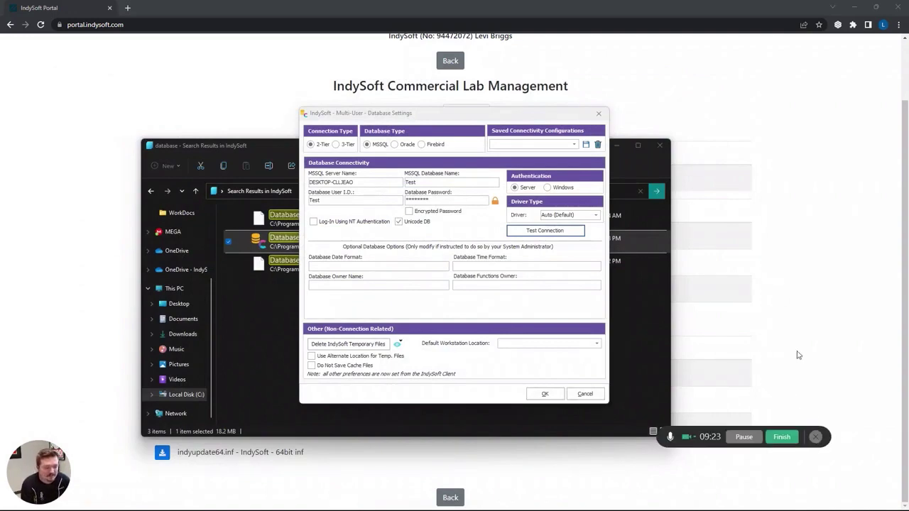